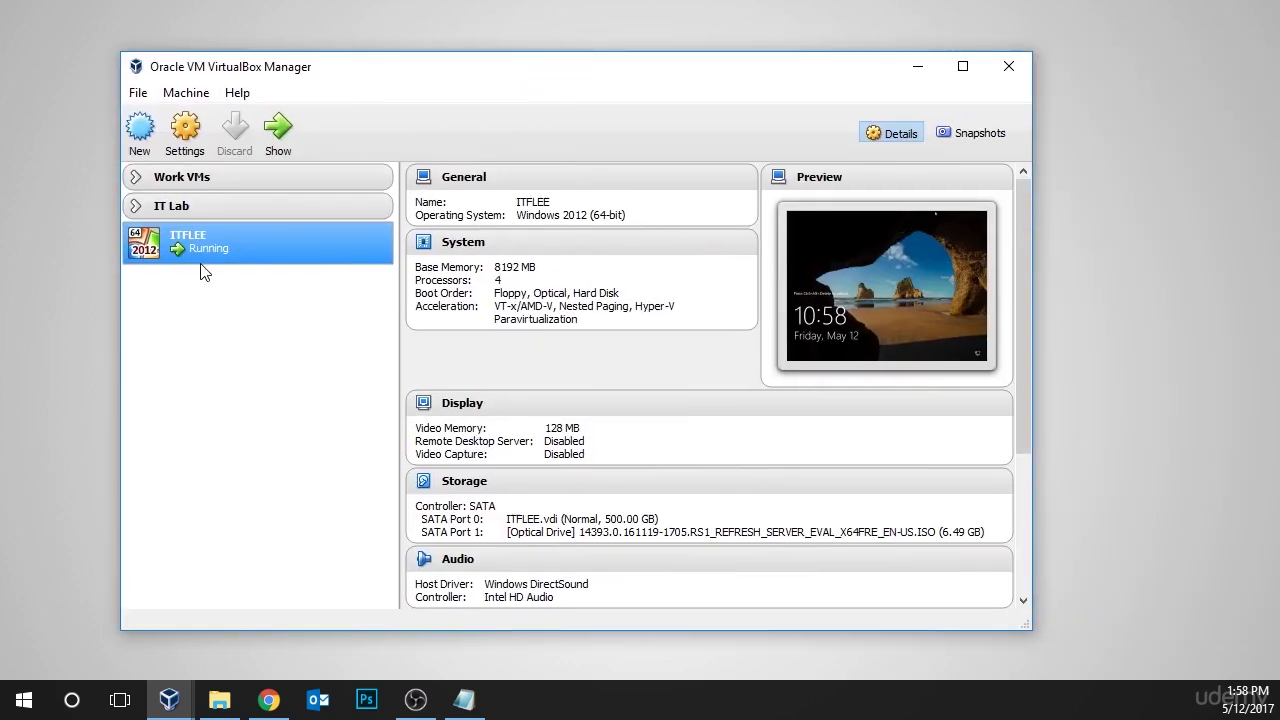
# Show the running ITFLEE virtual machine and sign in to its Administrator account by entering the account password
pyautogui.click(279, 132)
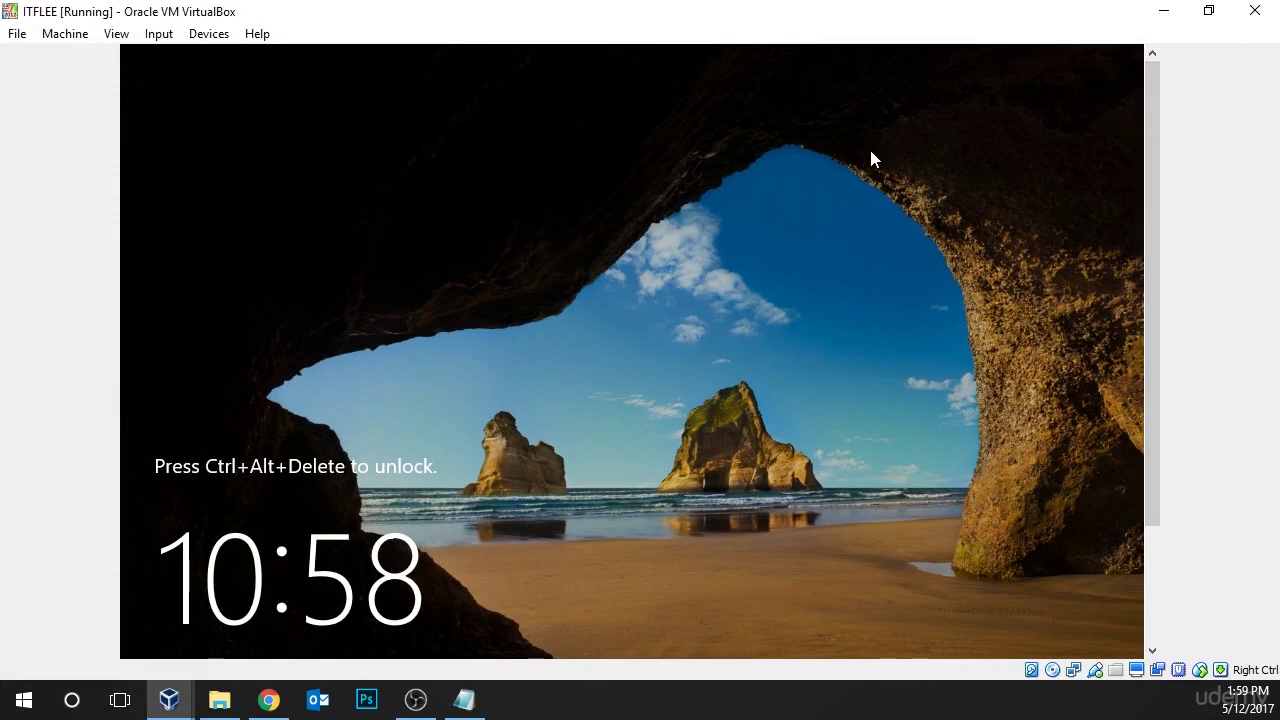
pyautogui.click(159, 33)
pyautogui.moveTo(221, 60)
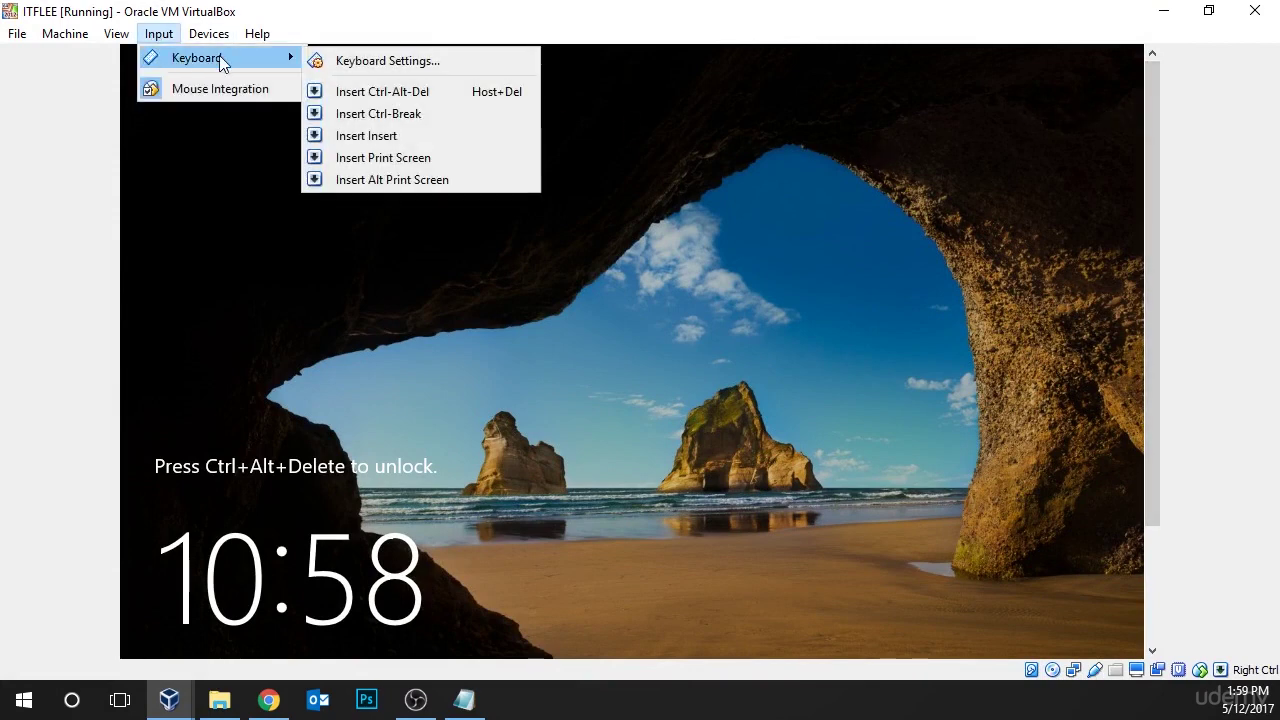
pyautogui.click(406, 91)
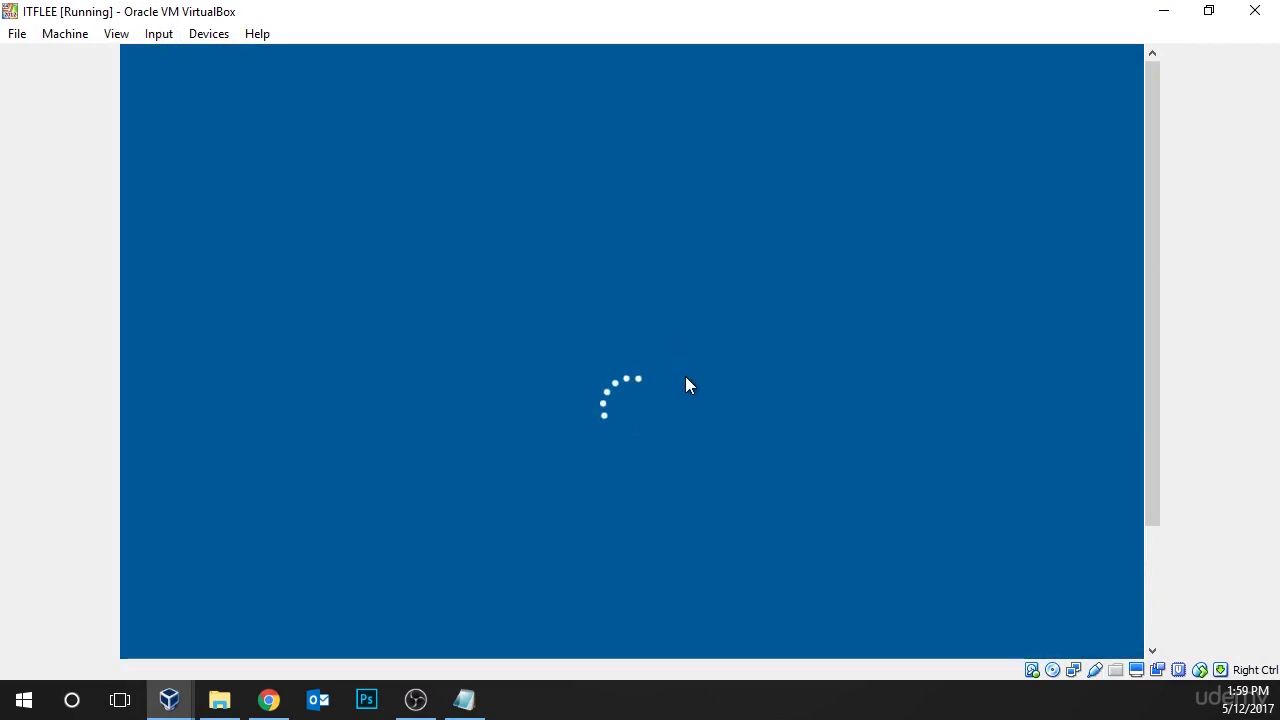
pyautogui.write('•••••••••')
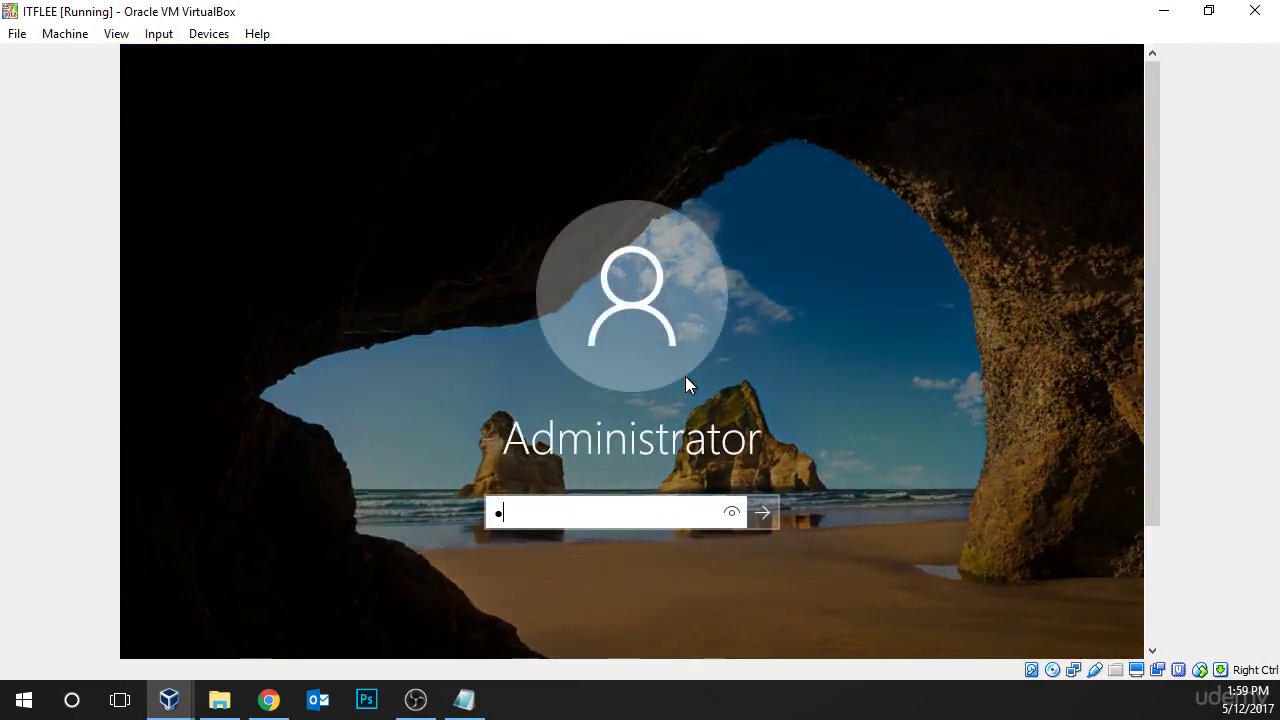
pyautogui.press('Return')
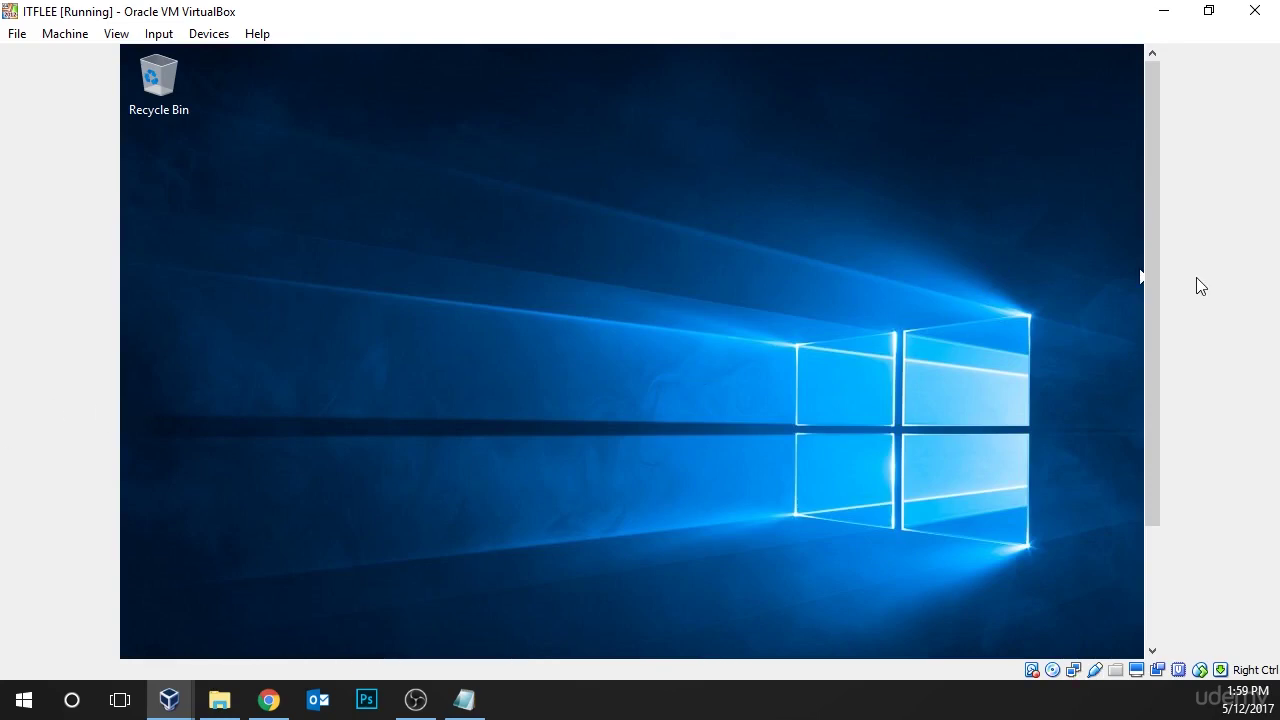
# Allow the server to be discoverable by other PCs and devices on this network
pyautogui.moveTo(1148, 291); pyautogui.dragTo(1155, 352)
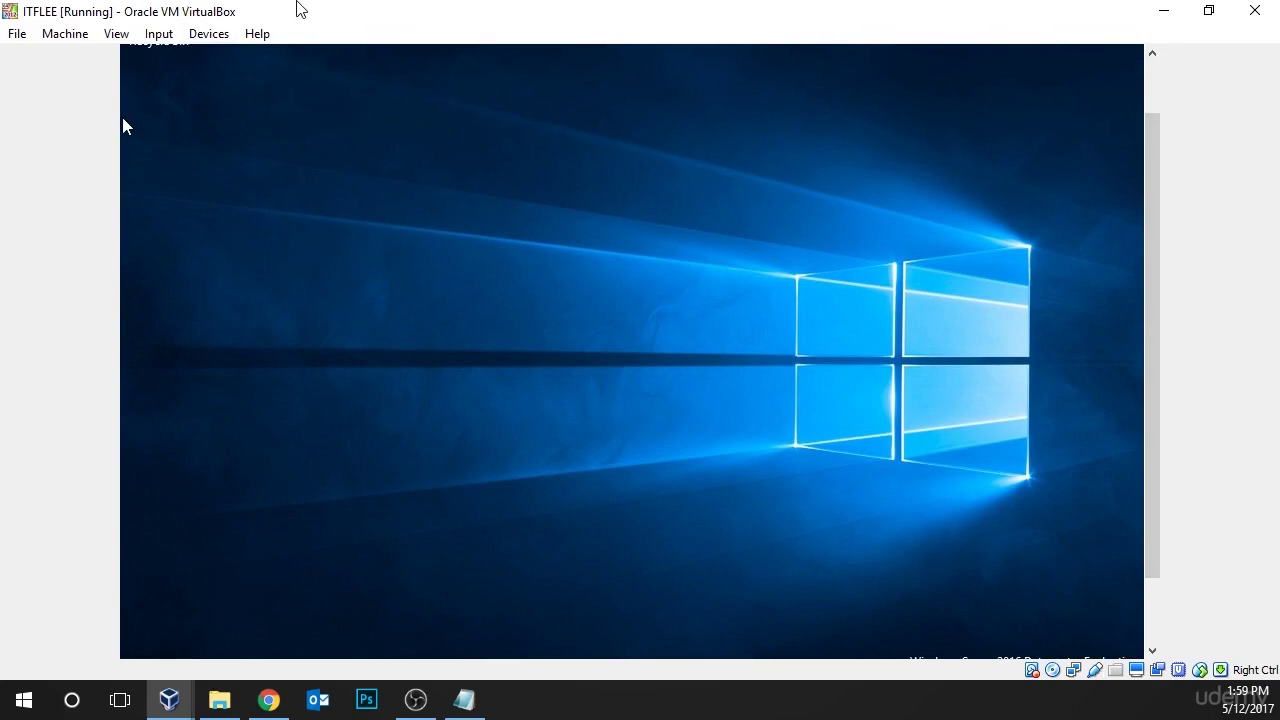
pyautogui.moveTo(309, 8); pyautogui.dragTo(460, 145)
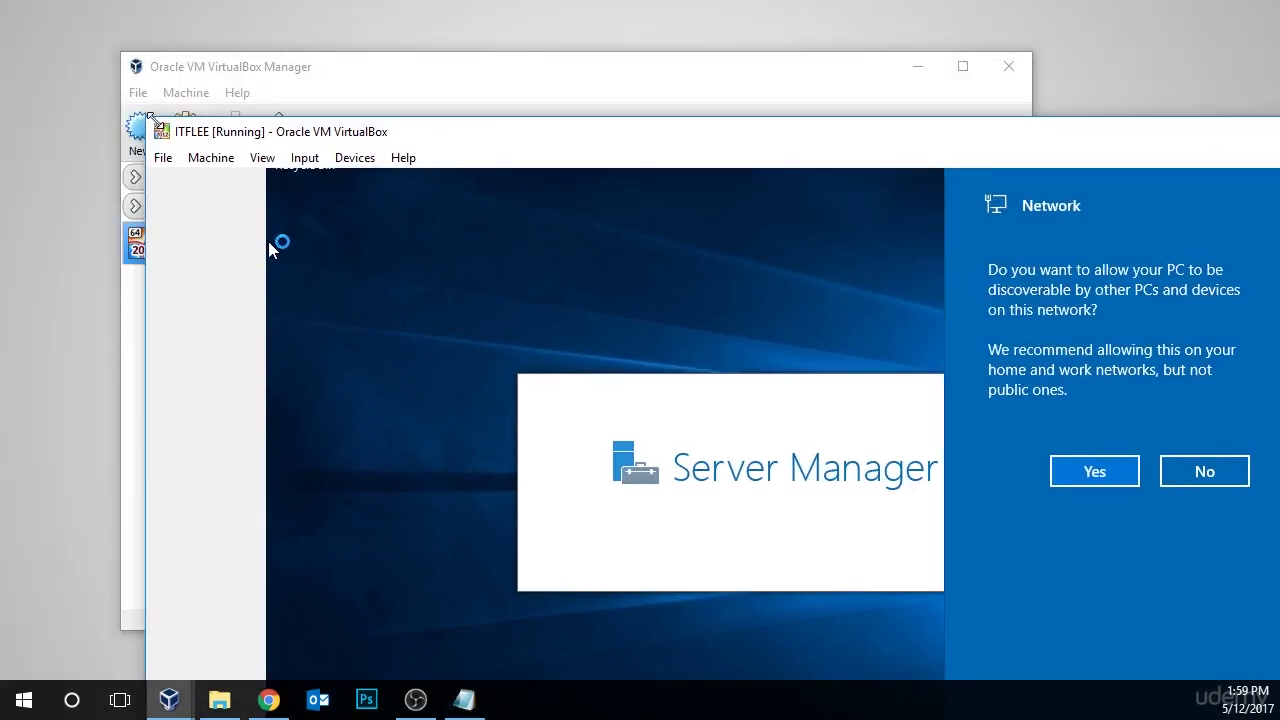
pyautogui.moveTo(233, 131); pyautogui.dragTo(449, 229)
pyautogui.moveTo(682, 238); pyautogui.dragTo(423, 69)
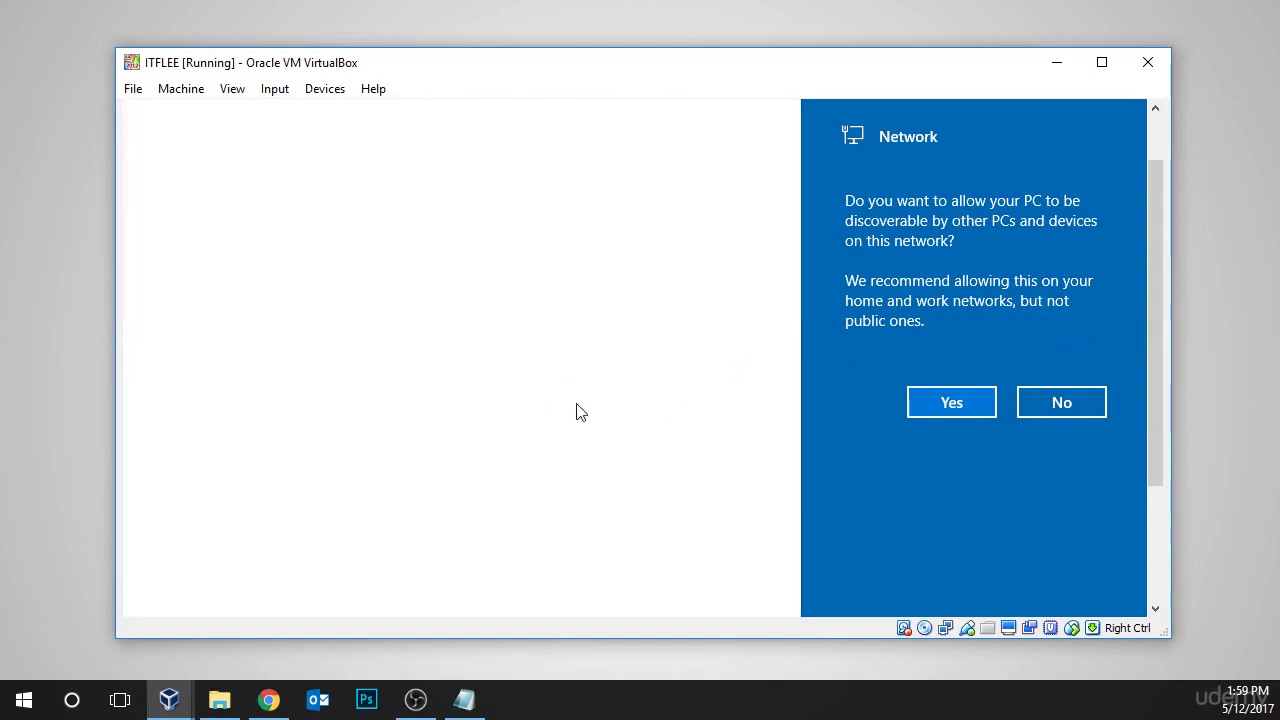
pyautogui.click(945, 401)
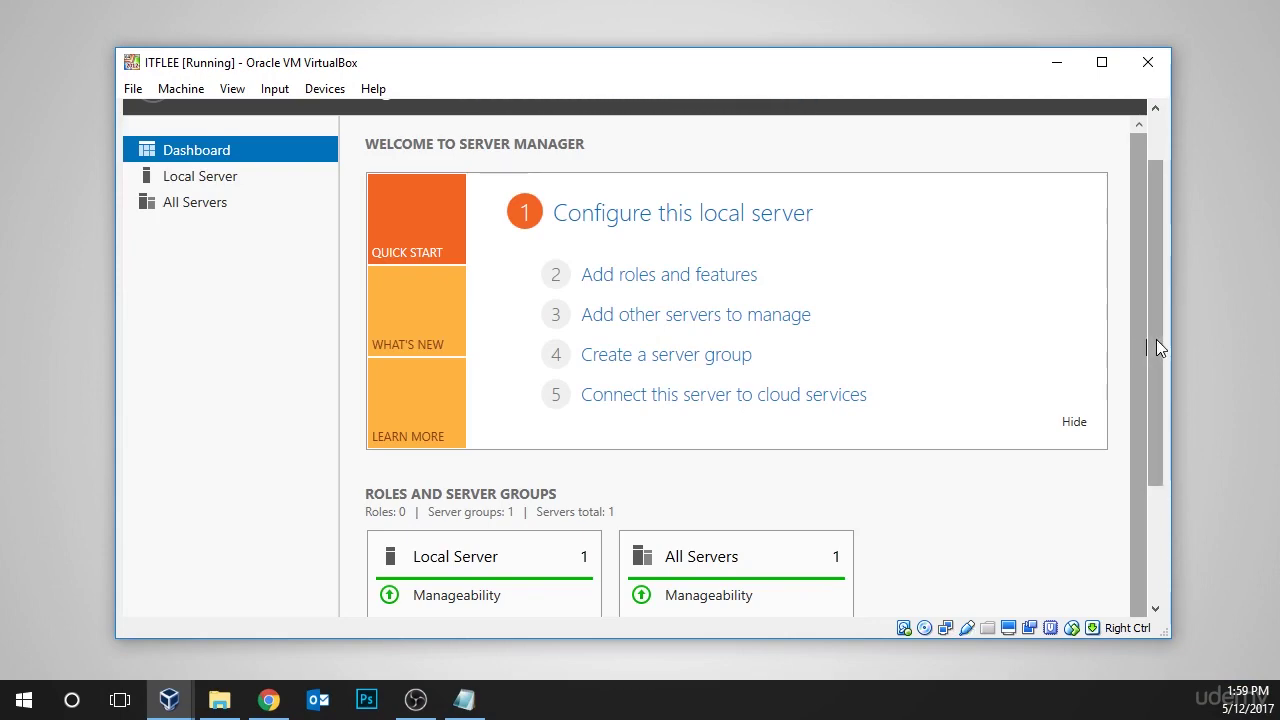
# Maximize the virtual machine window and insert the Guest Additions CD image into the guest
pyautogui.moveTo(1156, 339); pyautogui.dragTo(1167, 370)
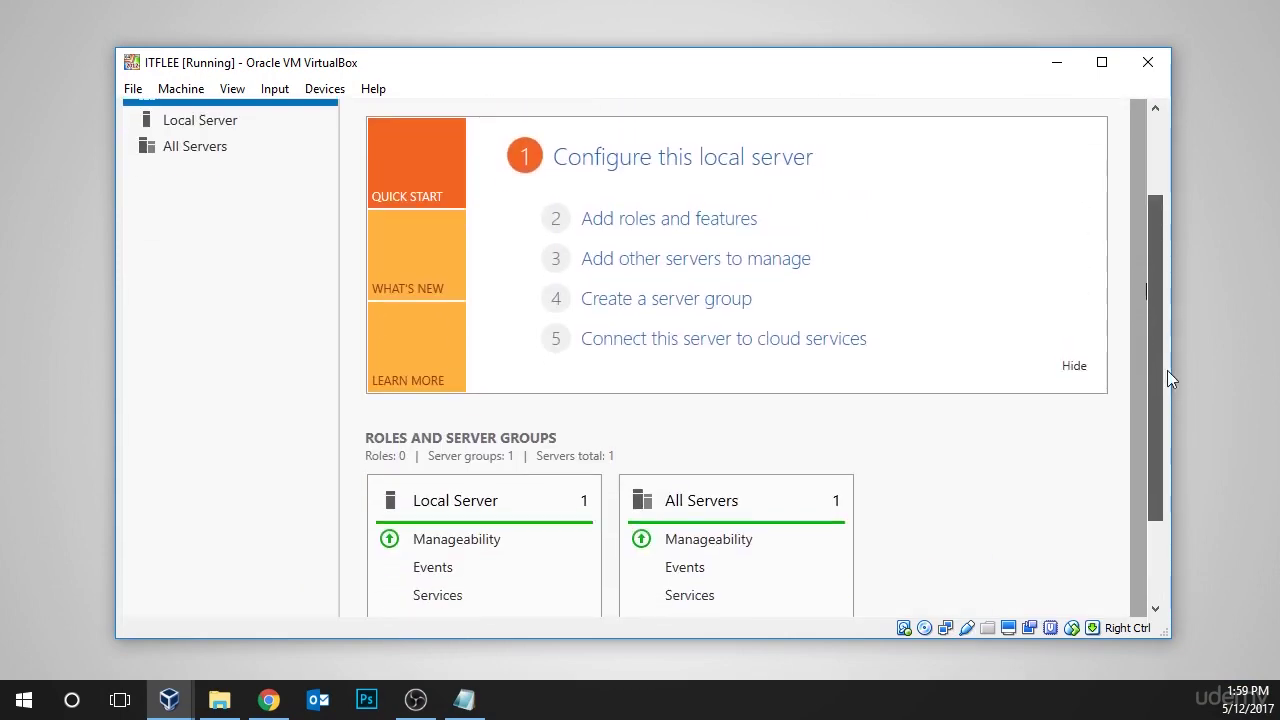
pyautogui.click(1101, 62)
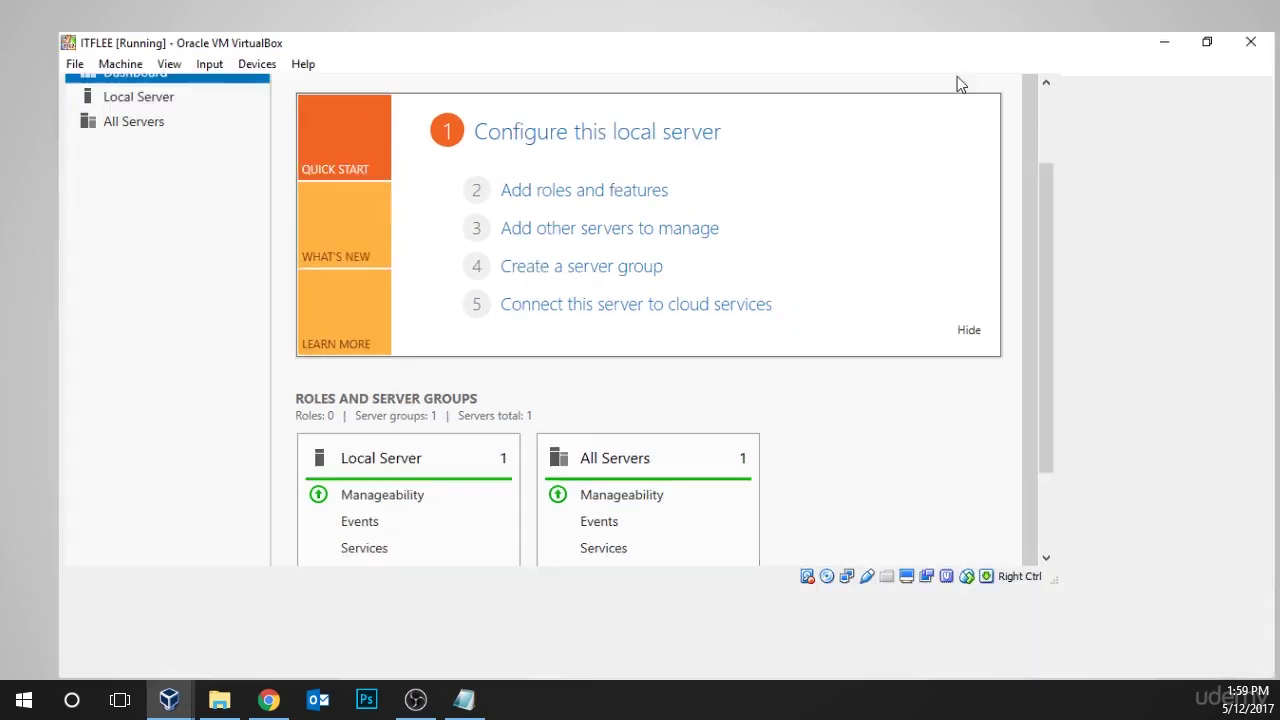
pyautogui.moveTo(1151, 262); pyautogui.dragTo(1176, 171)
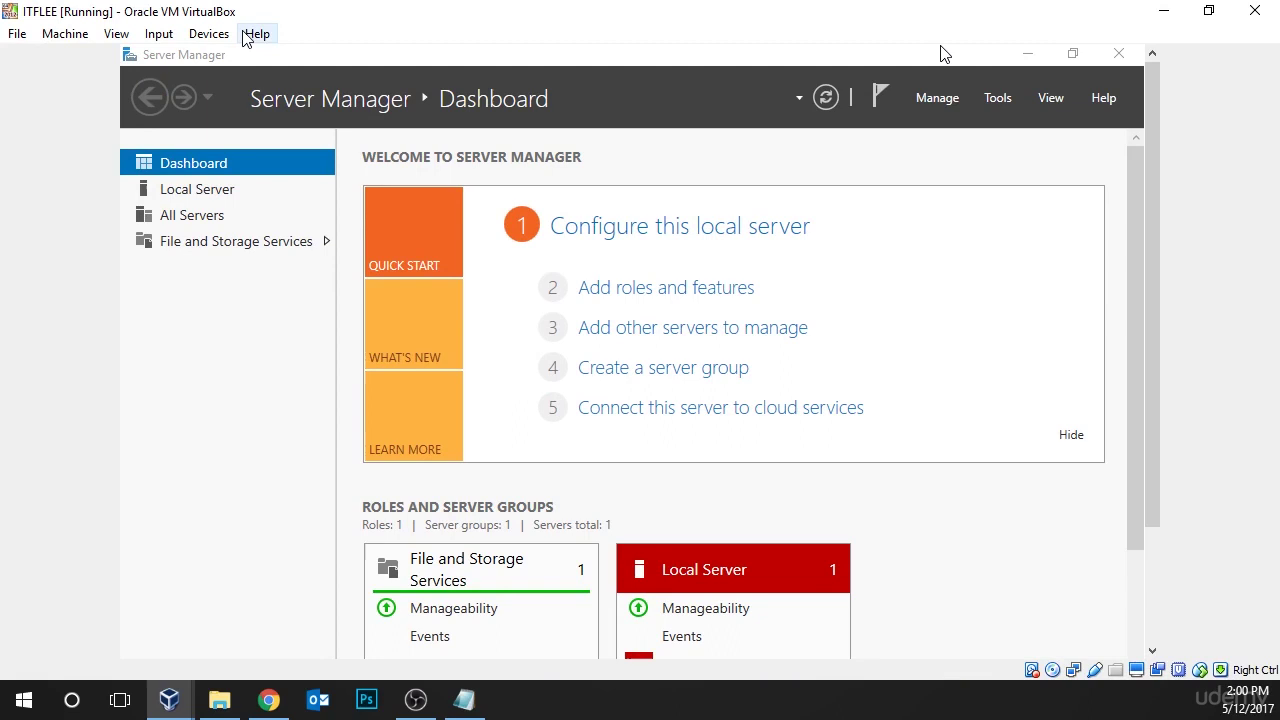
pyautogui.click(208, 36)
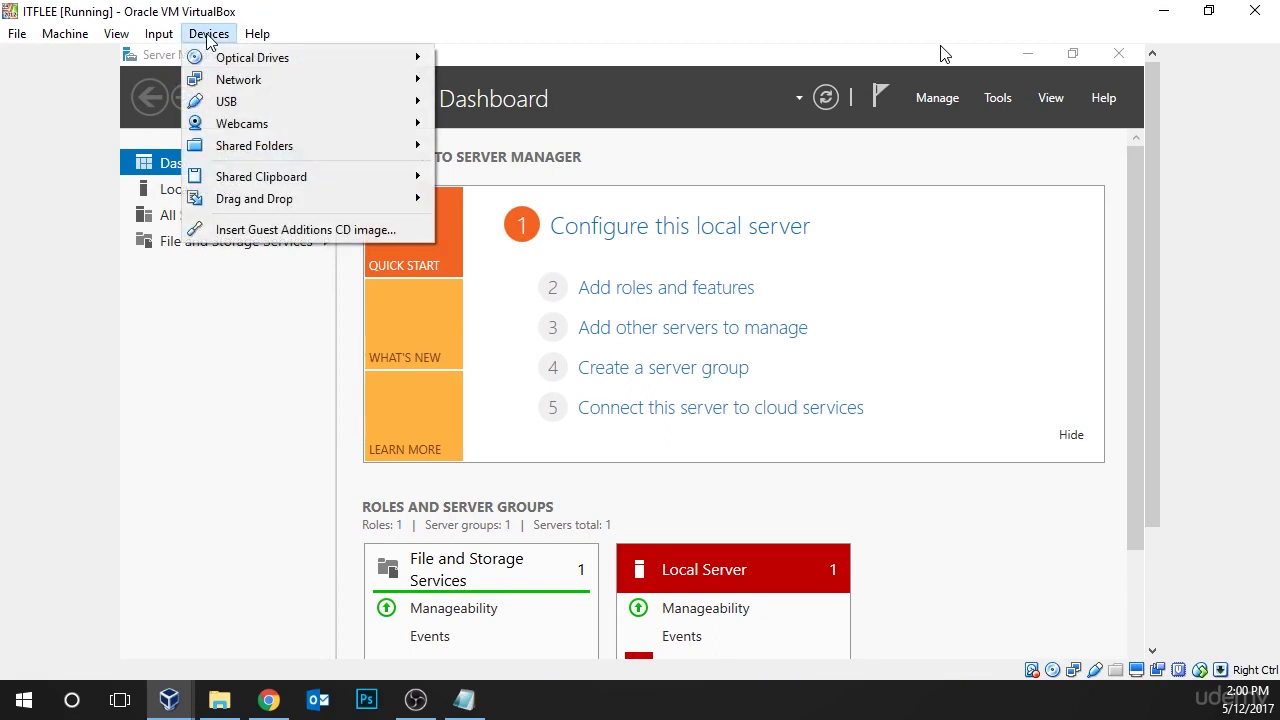
pyautogui.click(318, 232)
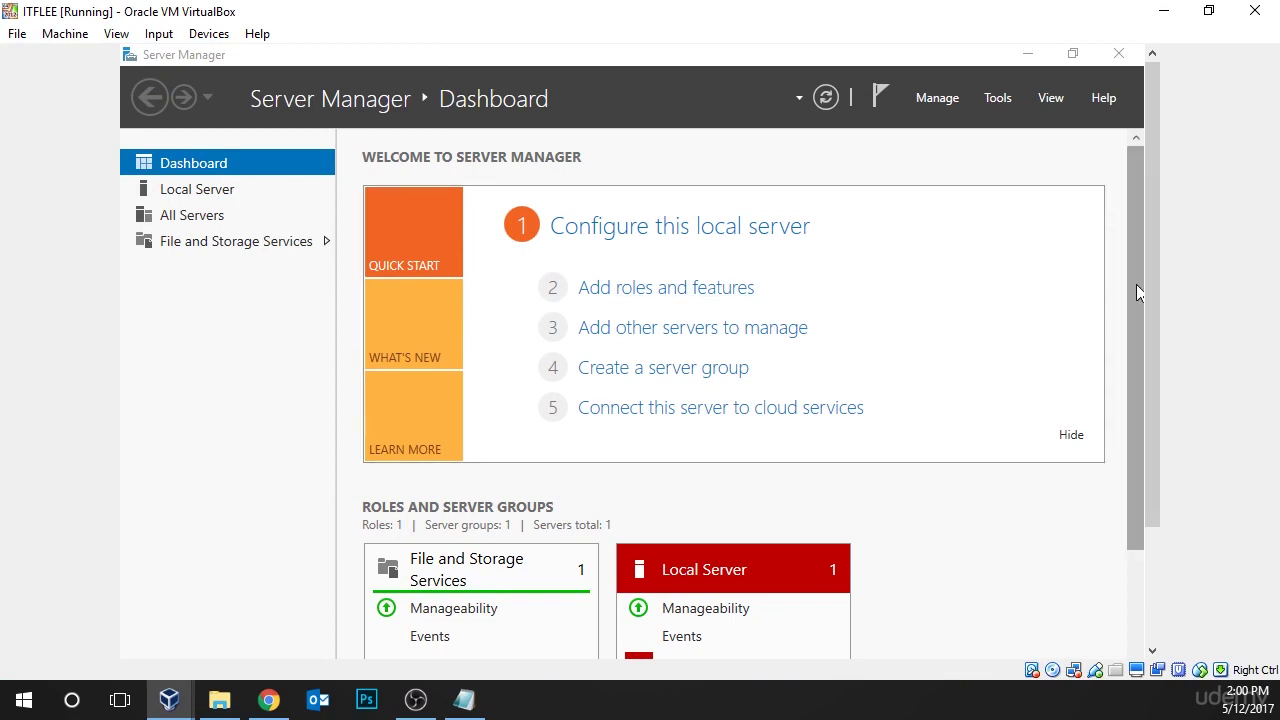
# Open the VirtualBox Guest Additions disc to view its files and run VBoxWindowsAdditions
pyautogui.moveTo(1154, 269); pyautogui.dragTo(1155, 432)
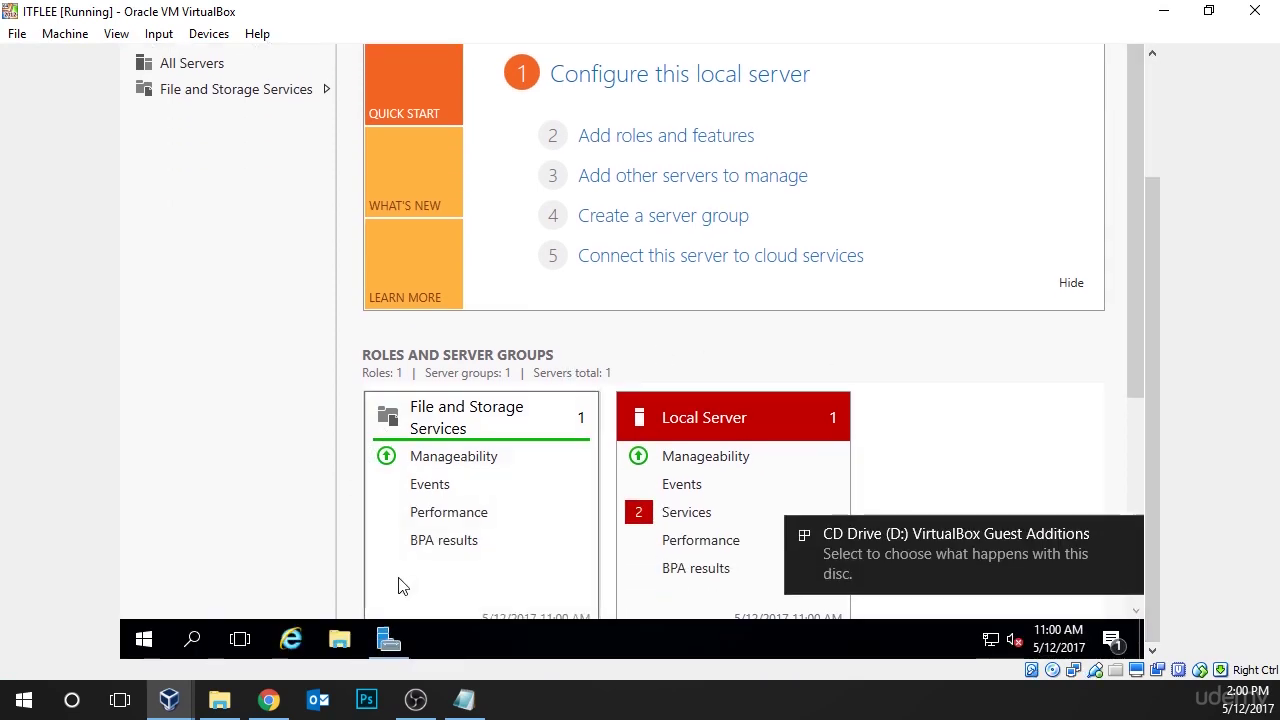
pyautogui.click(949, 557)
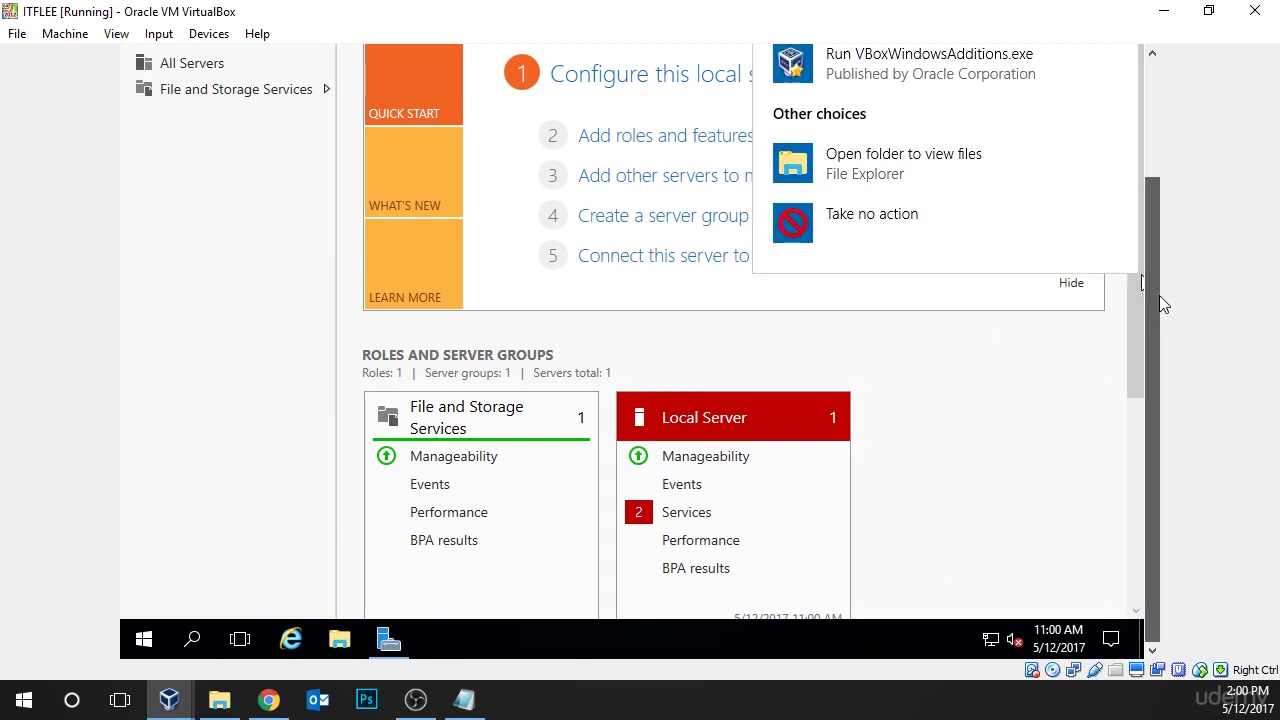
pyautogui.moveTo(1152, 302); pyautogui.dragTo(1162, 183)
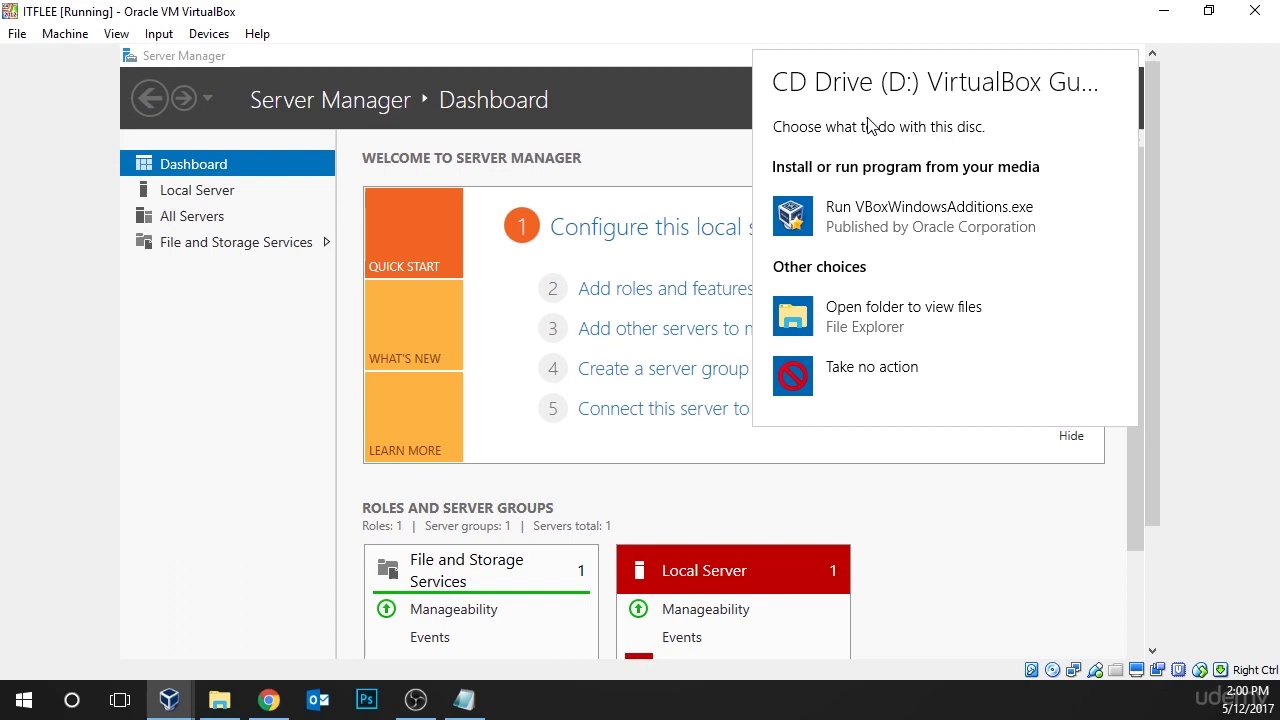
pyautogui.click(847, 334)
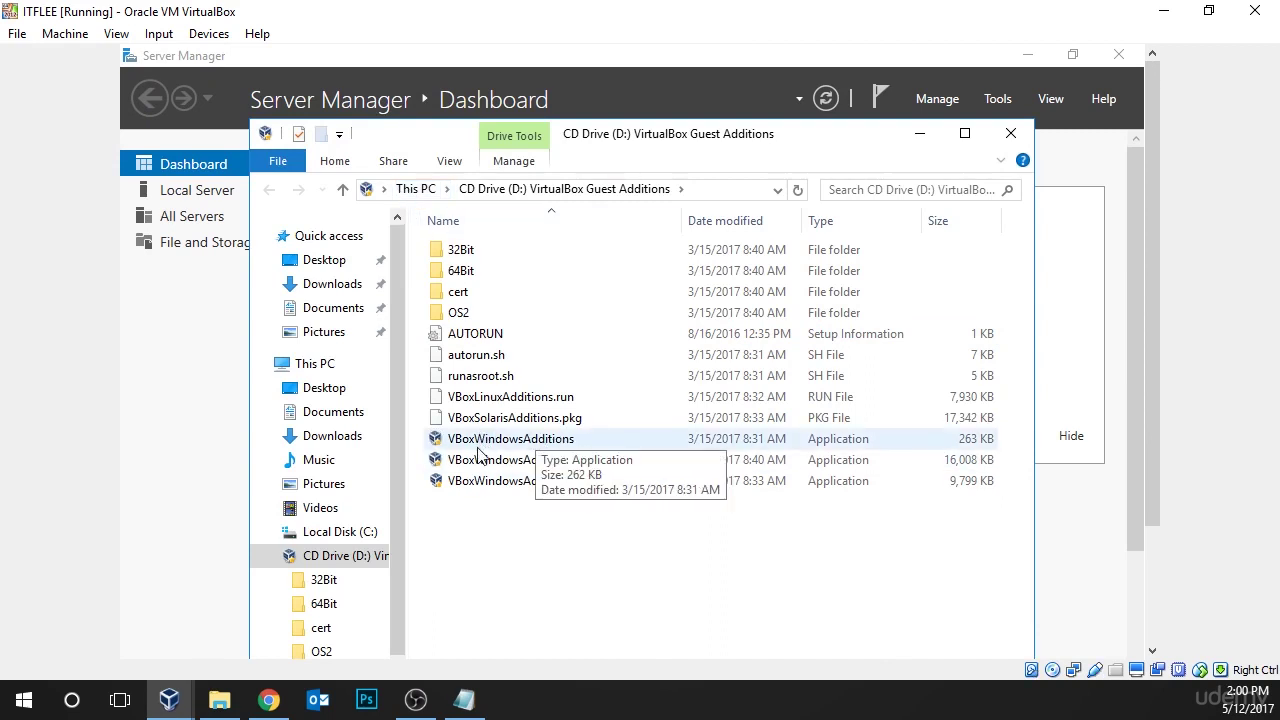
pyautogui.doubleClick(478, 447)
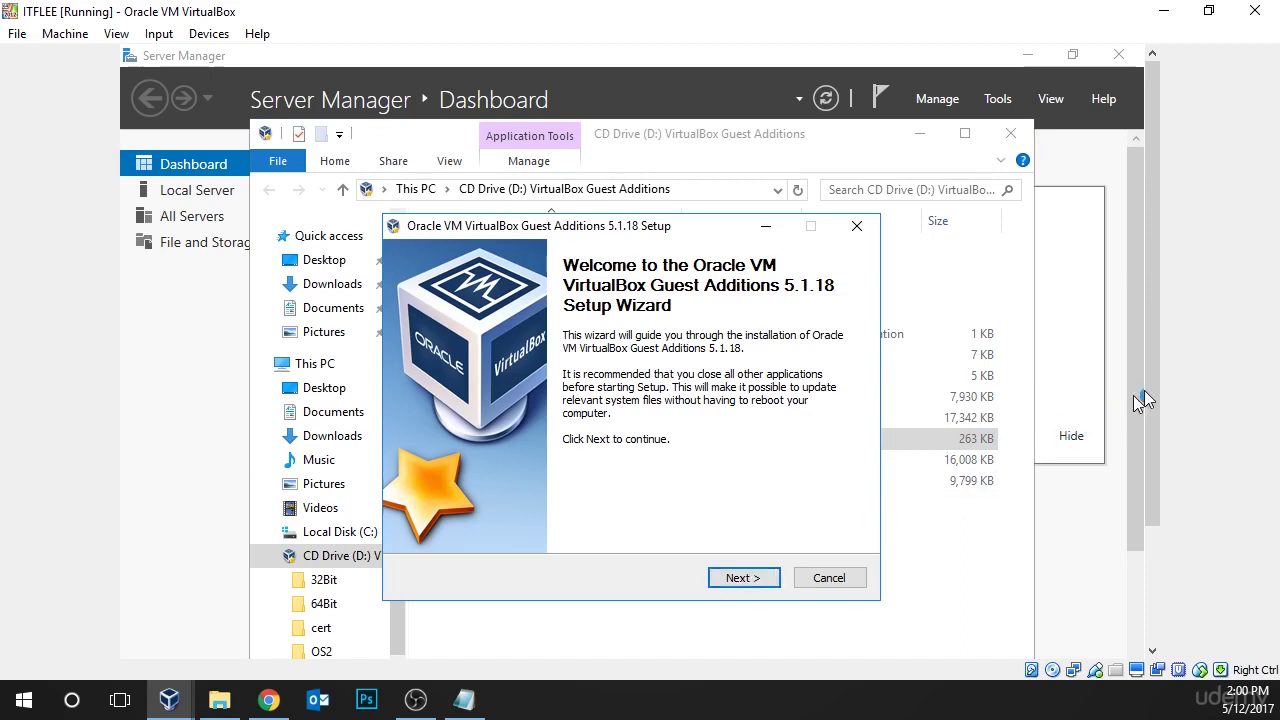
# Install Guest Additions 5.1.18 with the default components, accepting the Oracle Corporation device software
pyautogui.scroll(-1, 1152, 393)
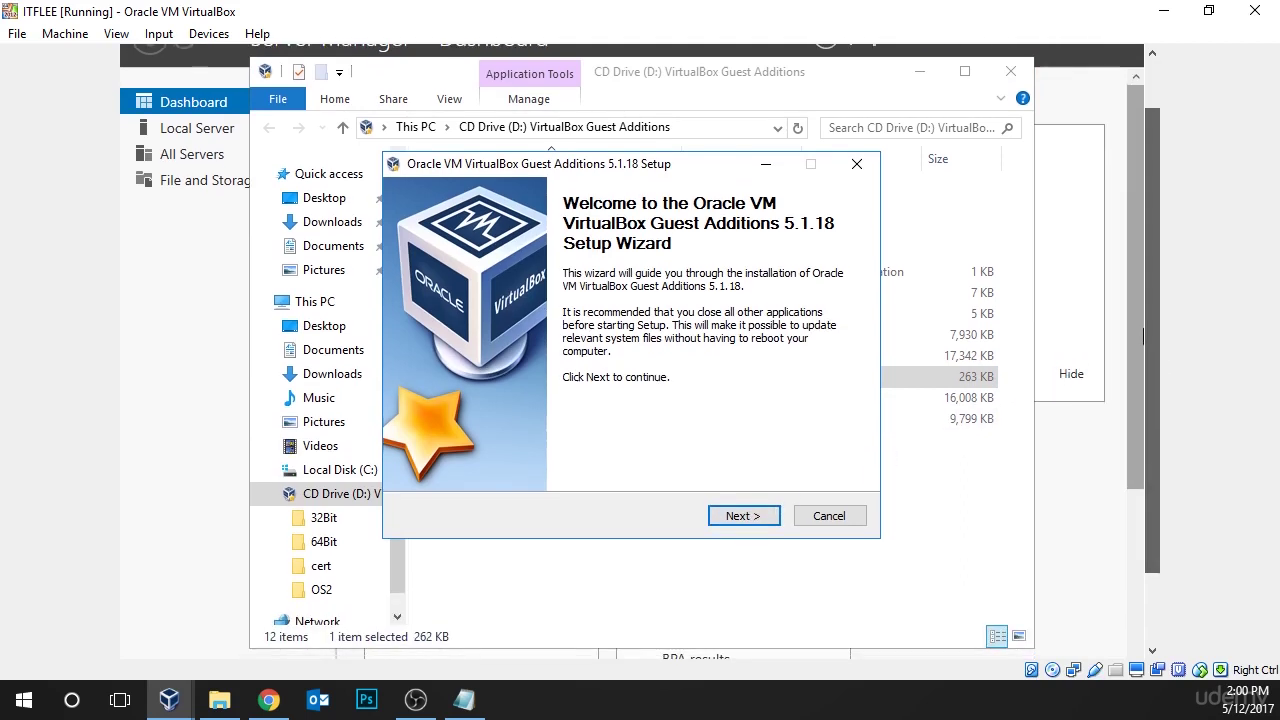
pyautogui.click(738, 518)
pyautogui.click(738, 518)
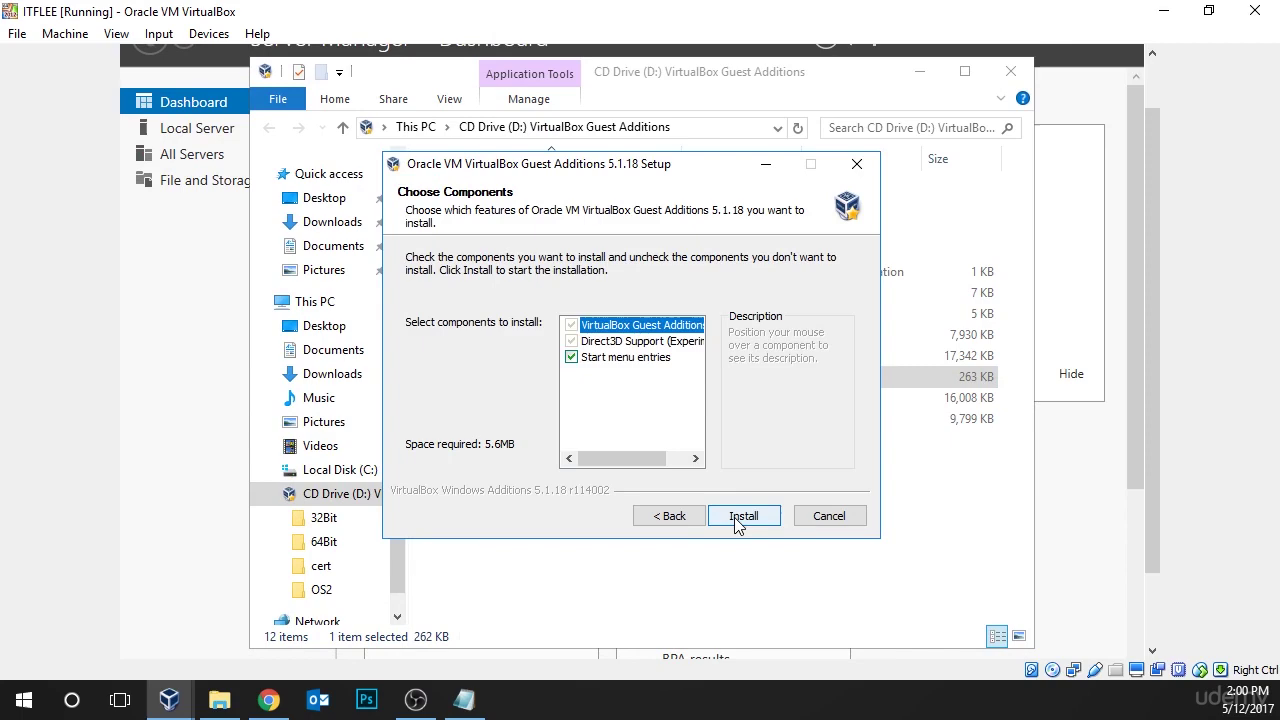
pyautogui.click(738, 518)
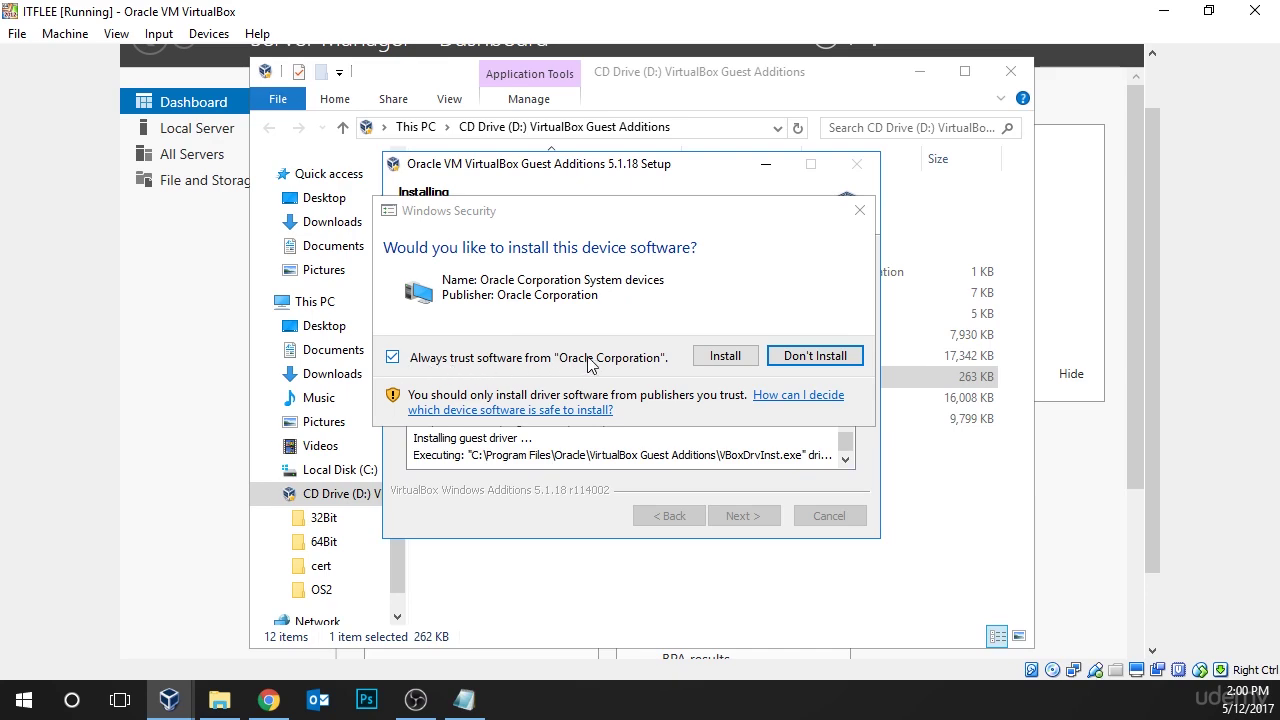
pyautogui.click(733, 362)
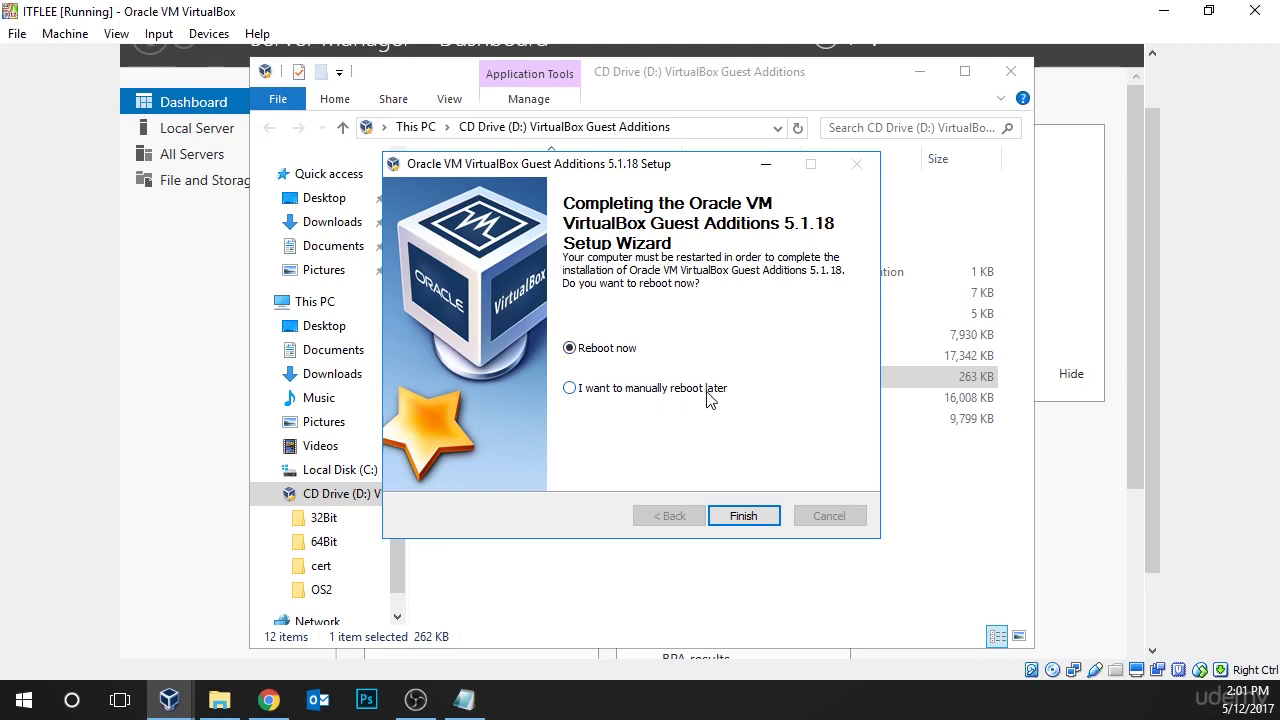
# Finish the Guest Additions setup wizard and close the disc's file window
pyautogui.click(744, 516)
pyautogui.click(755, 517)
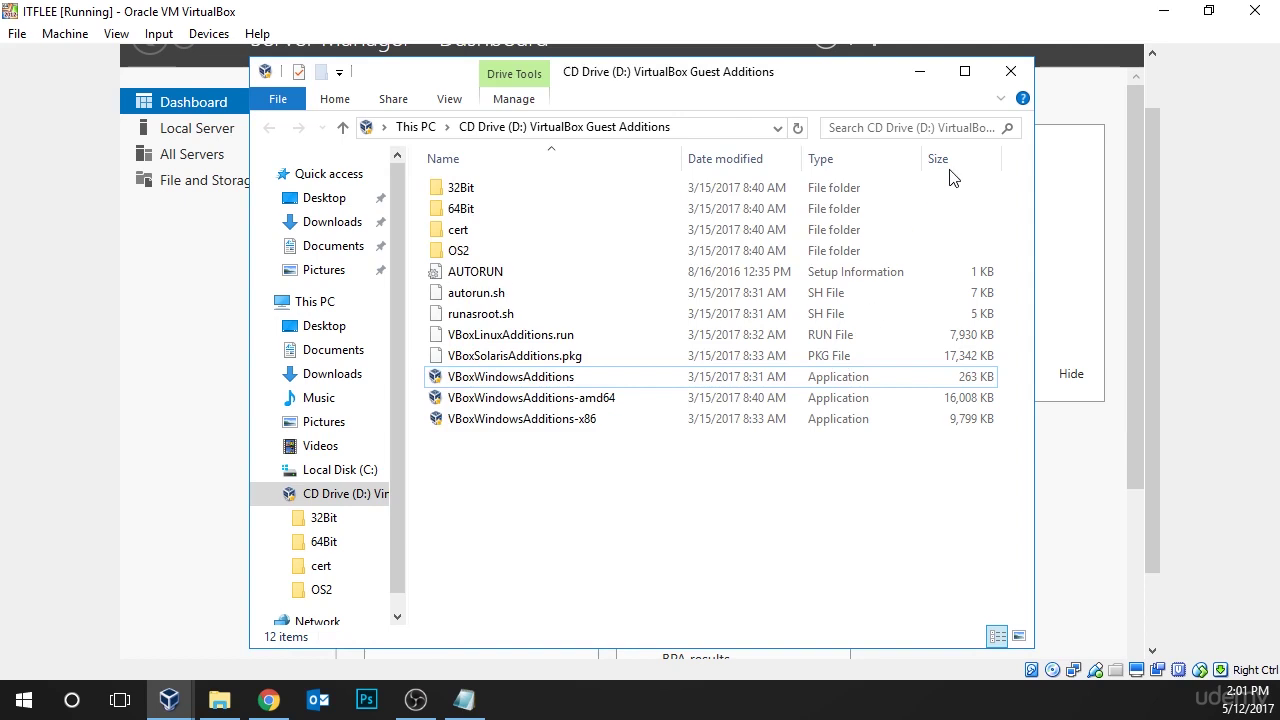
pyautogui.click(1011, 72)
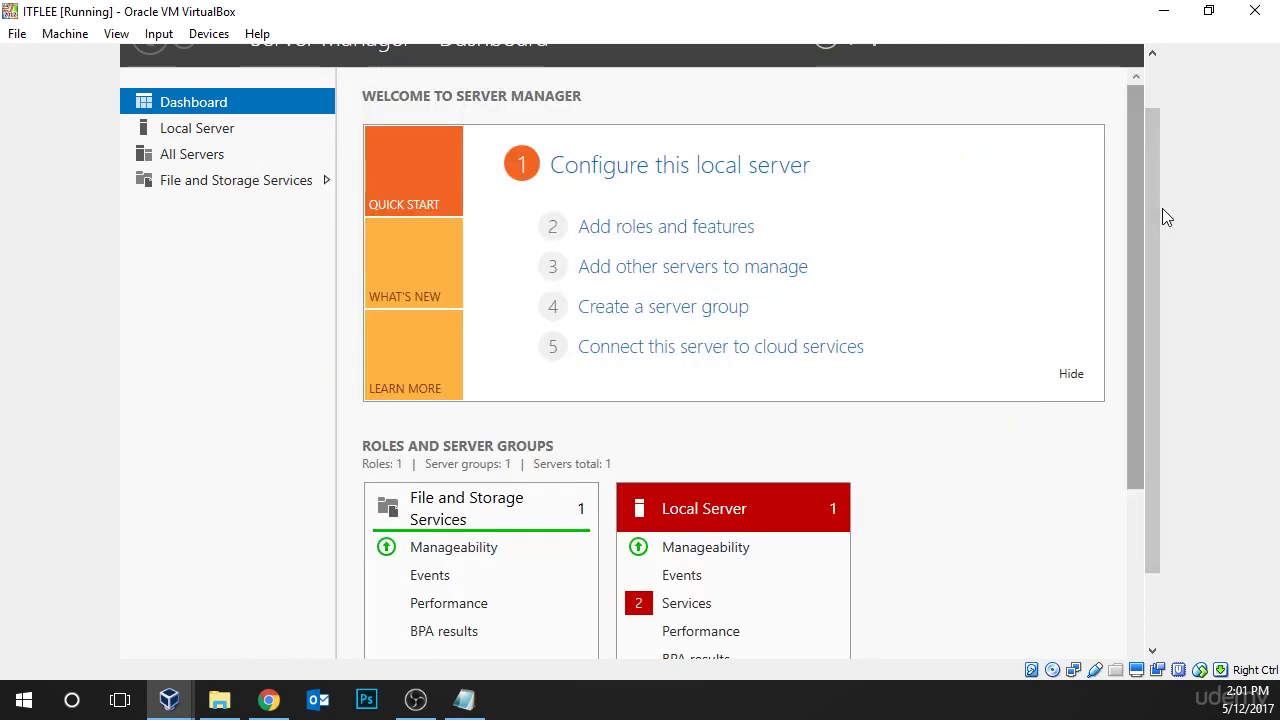
# Open the local server's Ethernet adapter properties and disable Internet Protocol Version 6 (TCP/IPv6)
pyautogui.moveTo(1159, 208); pyautogui.dragTo(1172, 155)
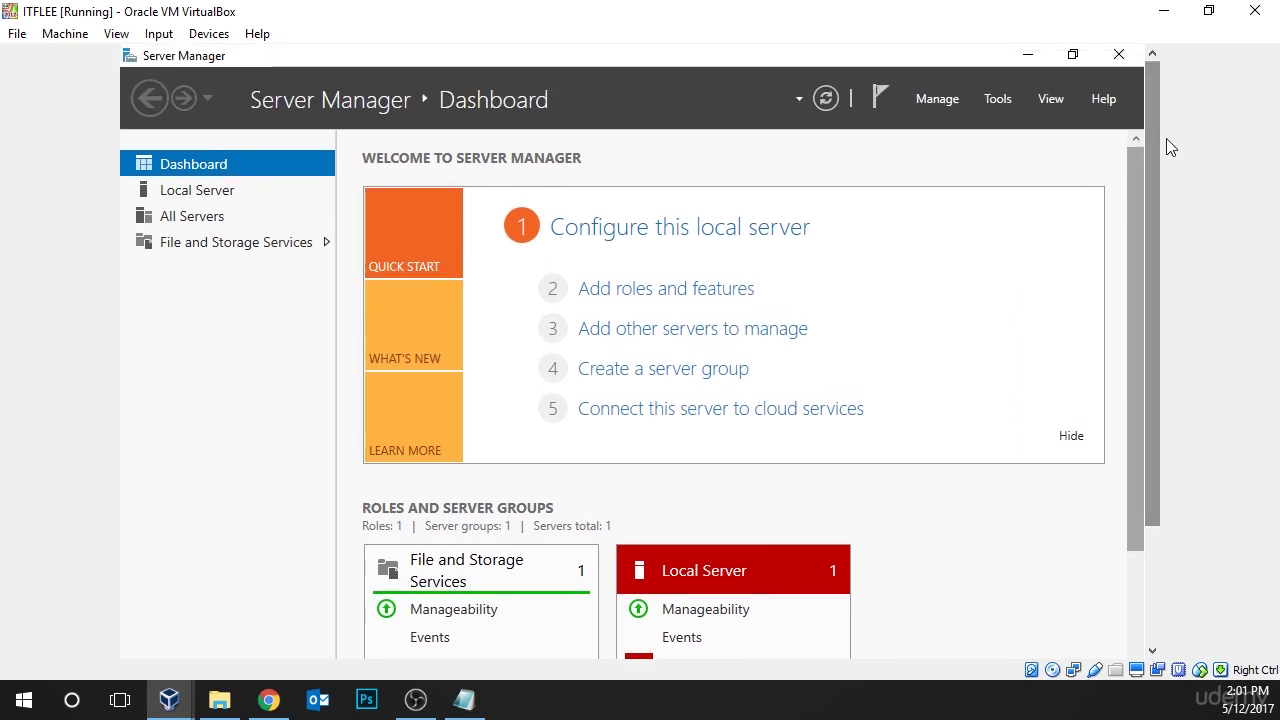
pyautogui.scroll(-1, 1153, 151)
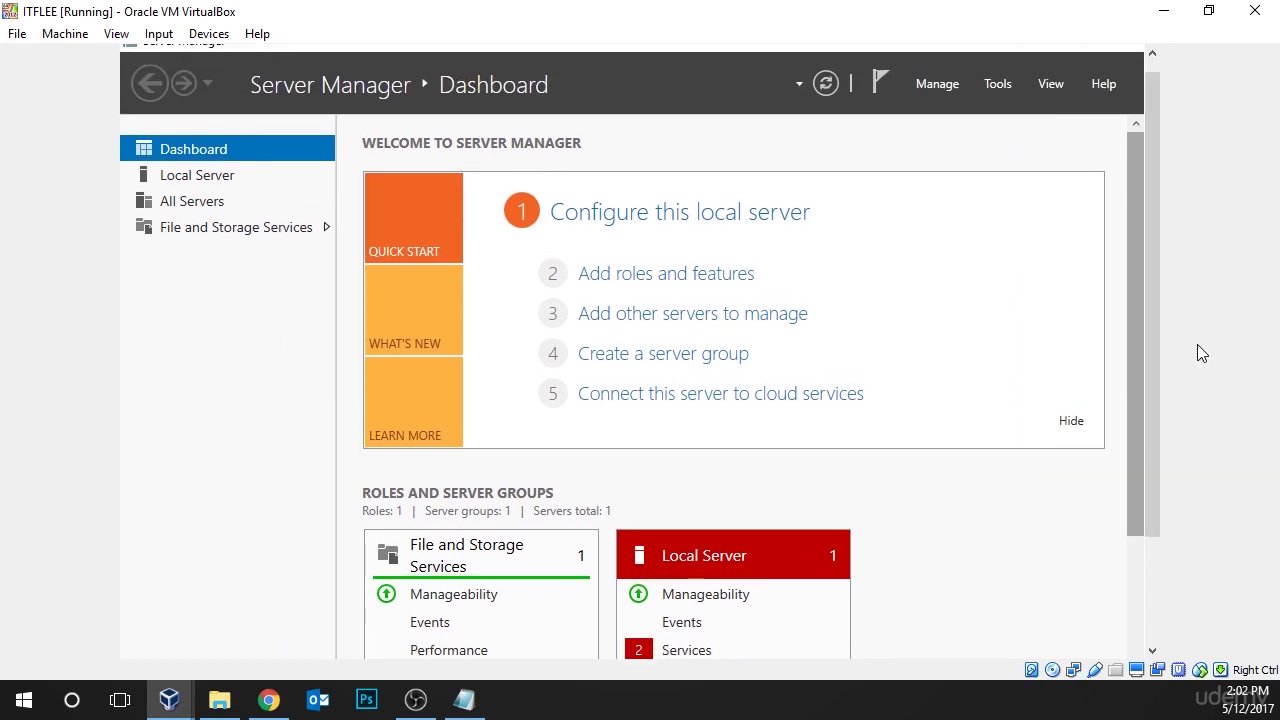
pyautogui.click(199, 179)
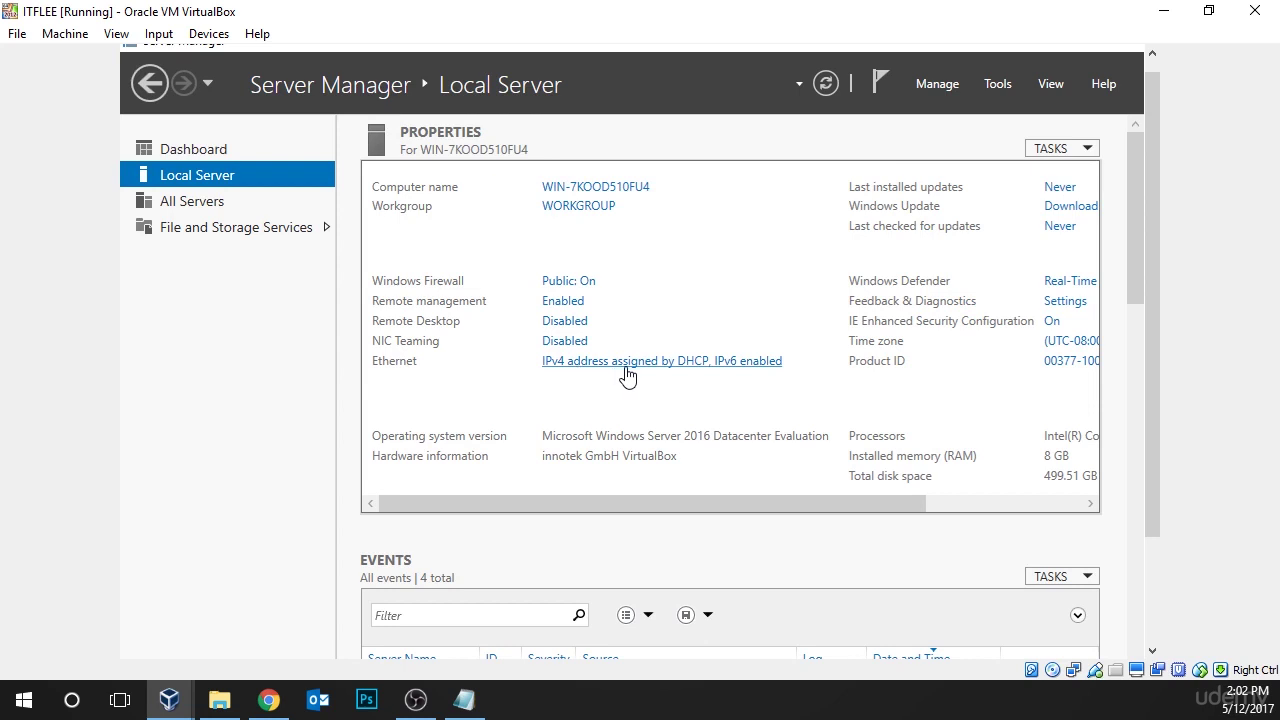
pyautogui.click(689, 377)
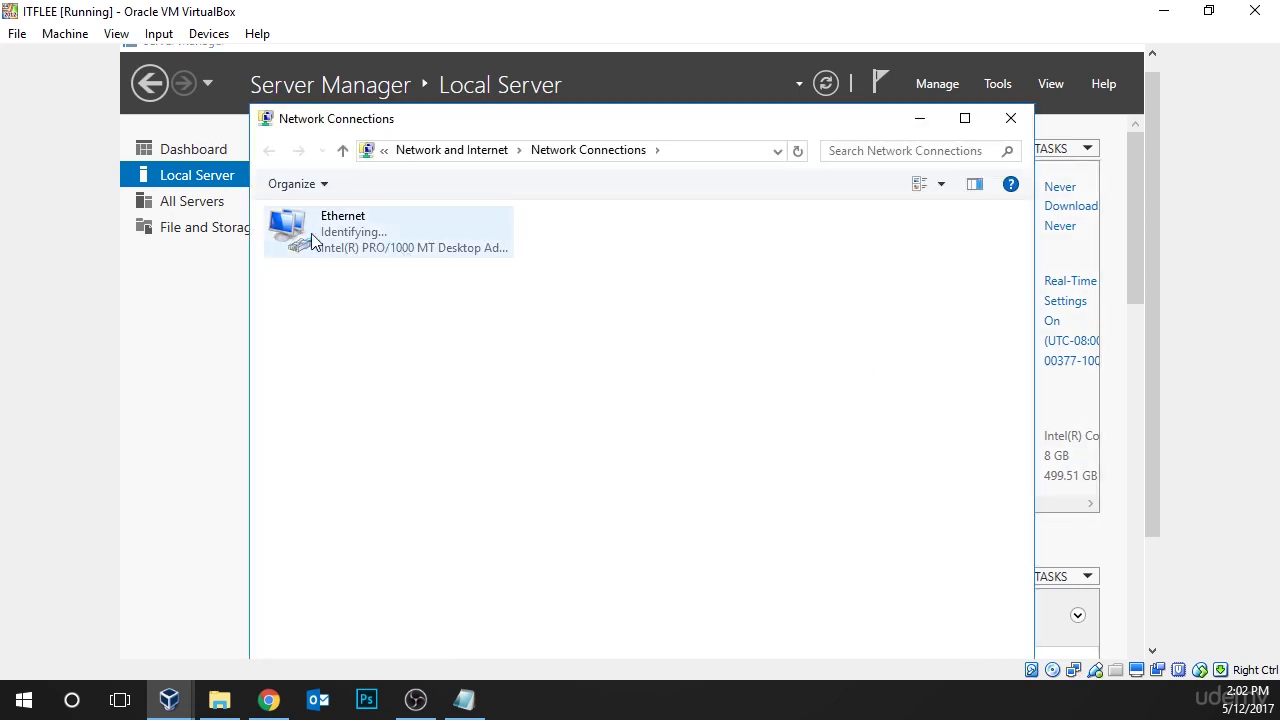
pyautogui.rightClick(392, 240)
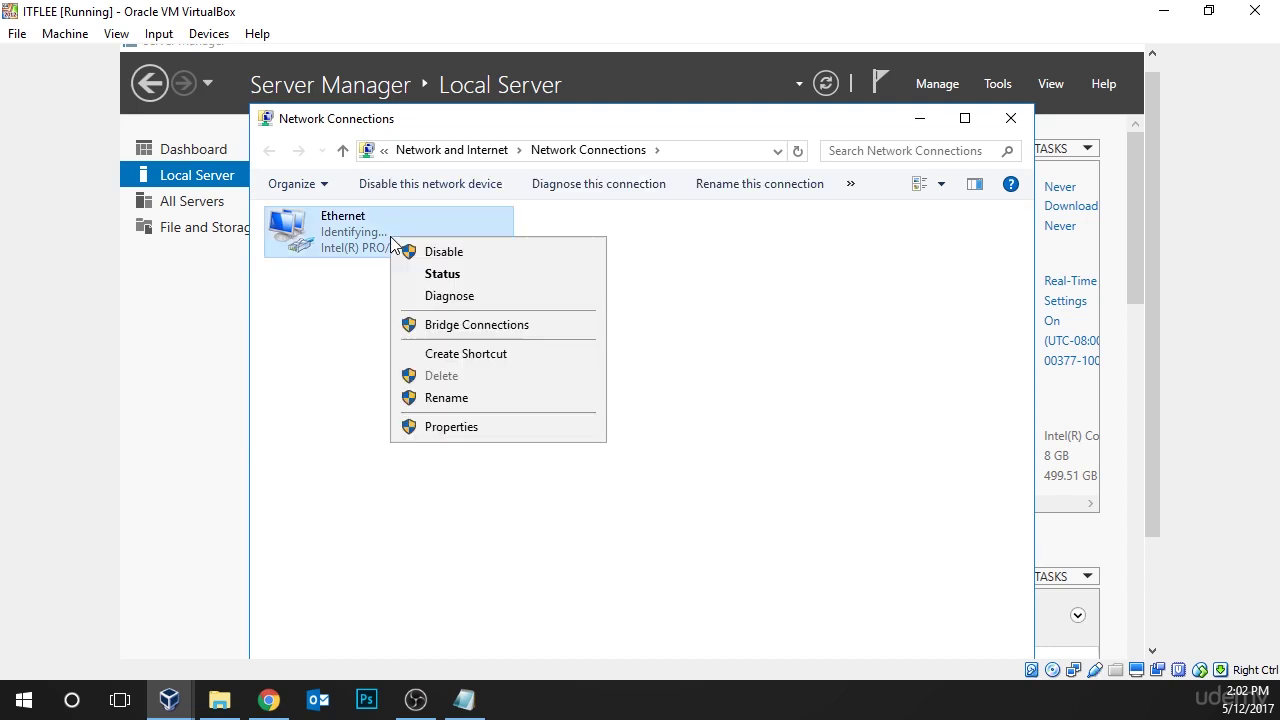
pyautogui.click(478, 430)
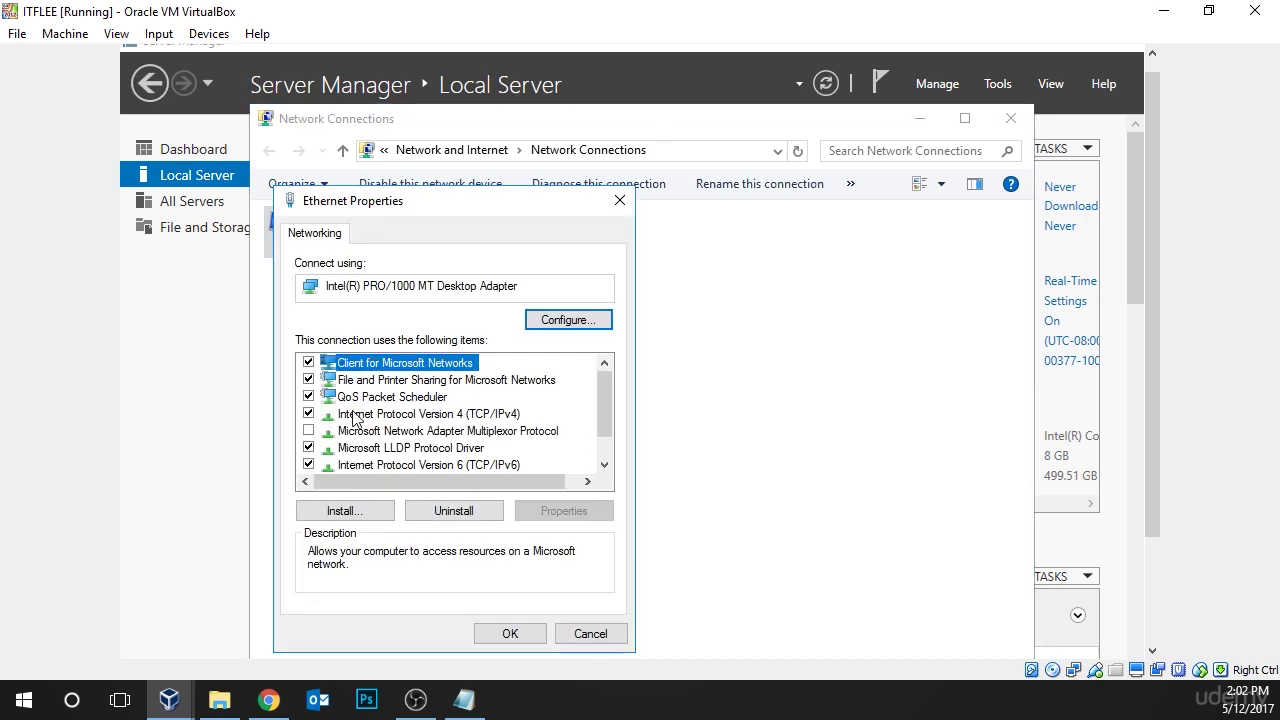
pyautogui.click(410, 466)
pyautogui.press('space')
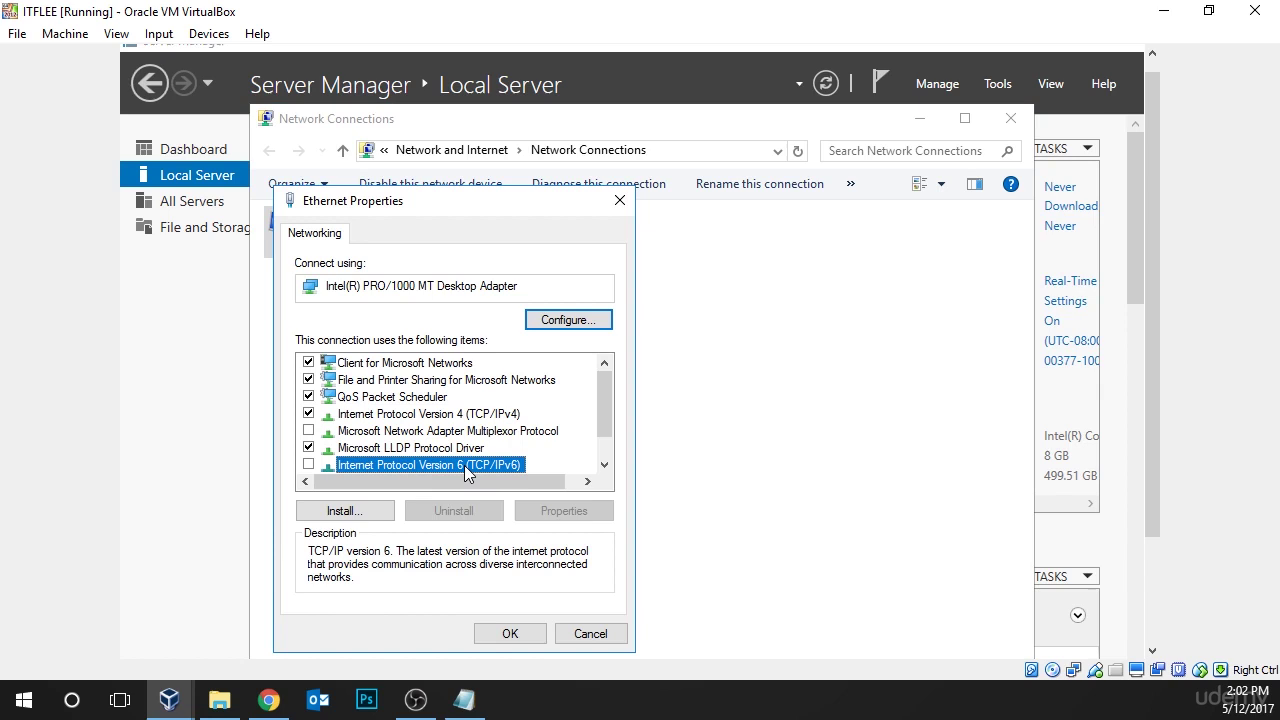
# Open the Ethernet adapter's Internet Protocol Version 4 properties and assign the static IP address 192.168.0.10 with subnet mask 255.255.255.0
pyautogui.click(388, 414)
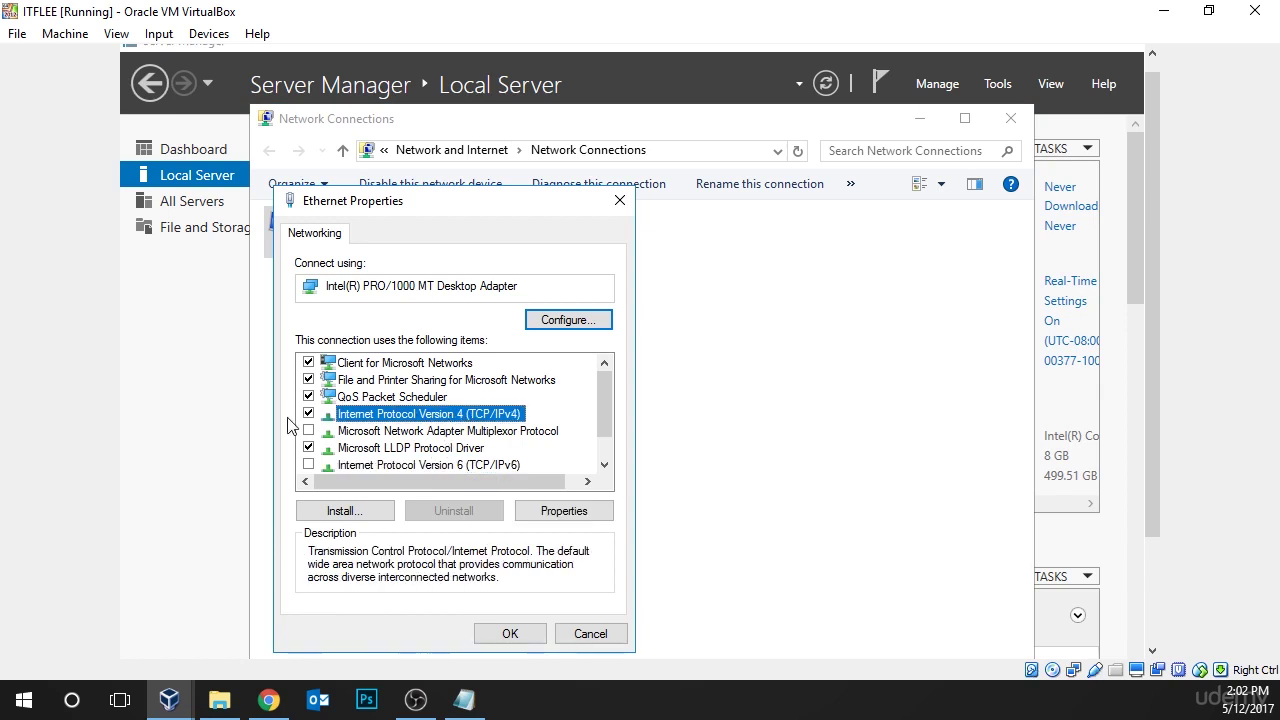
pyautogui.click(564, 511)
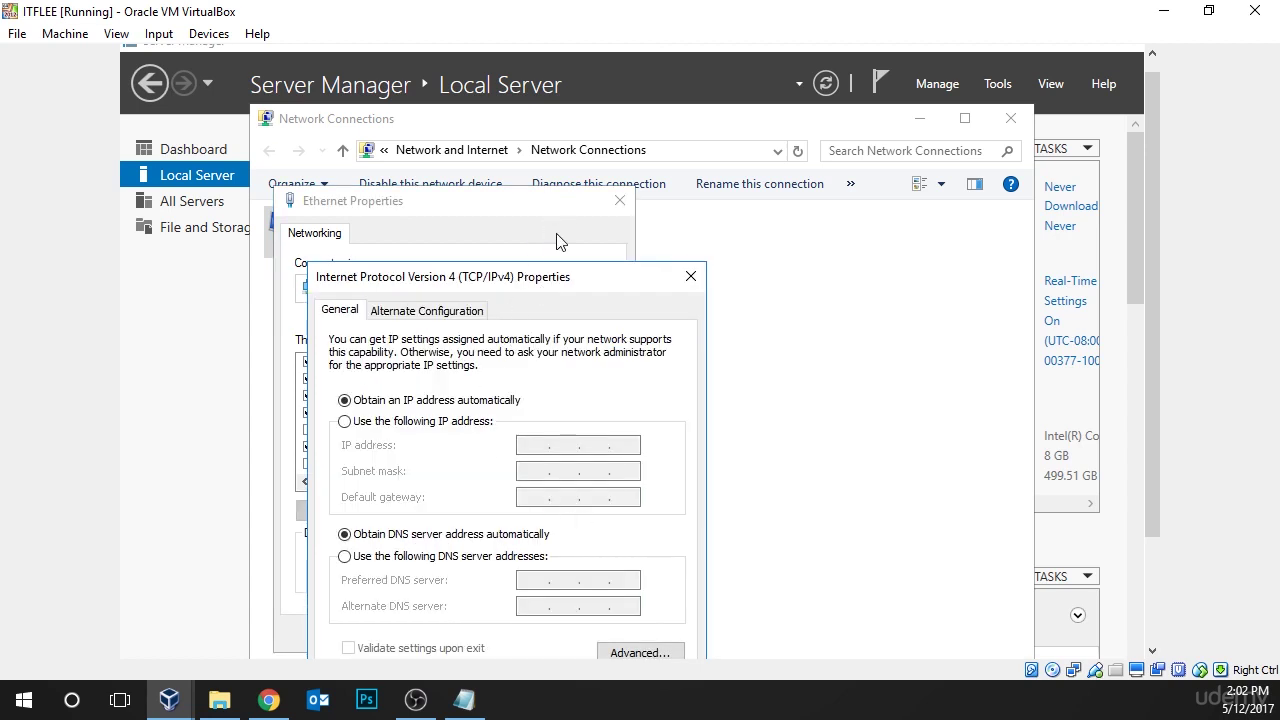
pyautogui.click(506, 299)
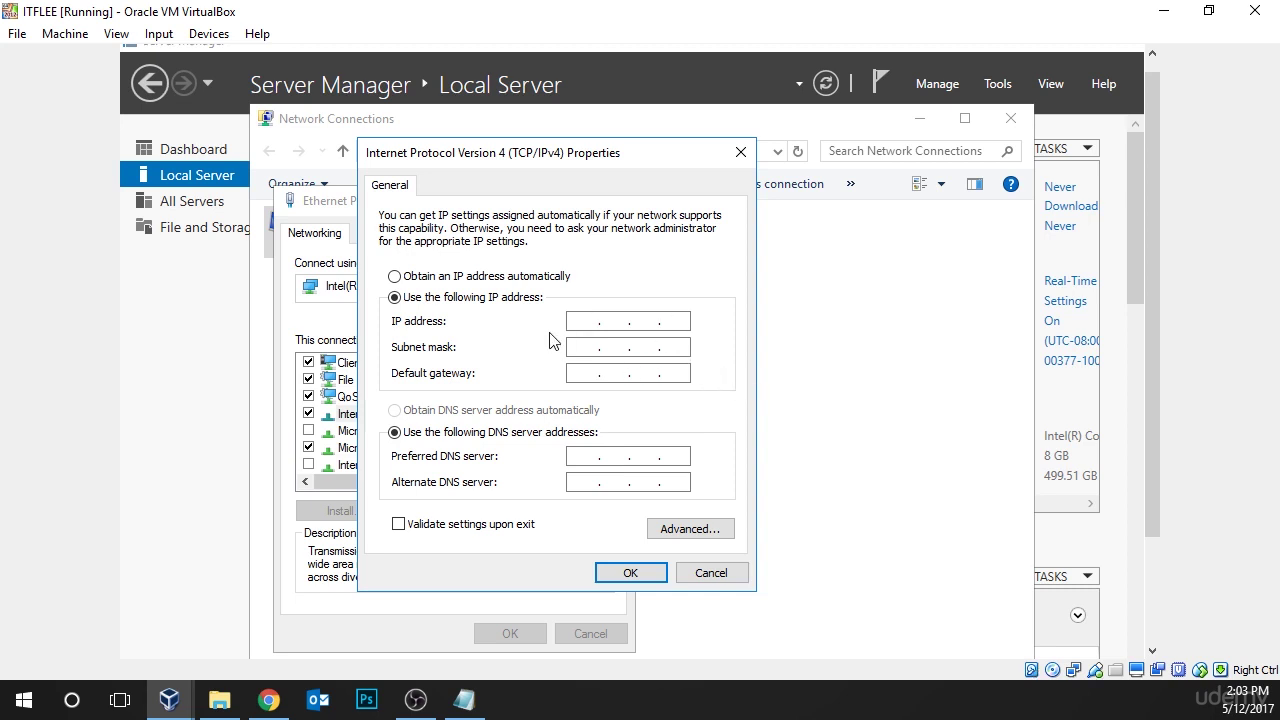
pyautogui.click(588, 322)
pyautogui.write('192 . 168 . 0 . 10')
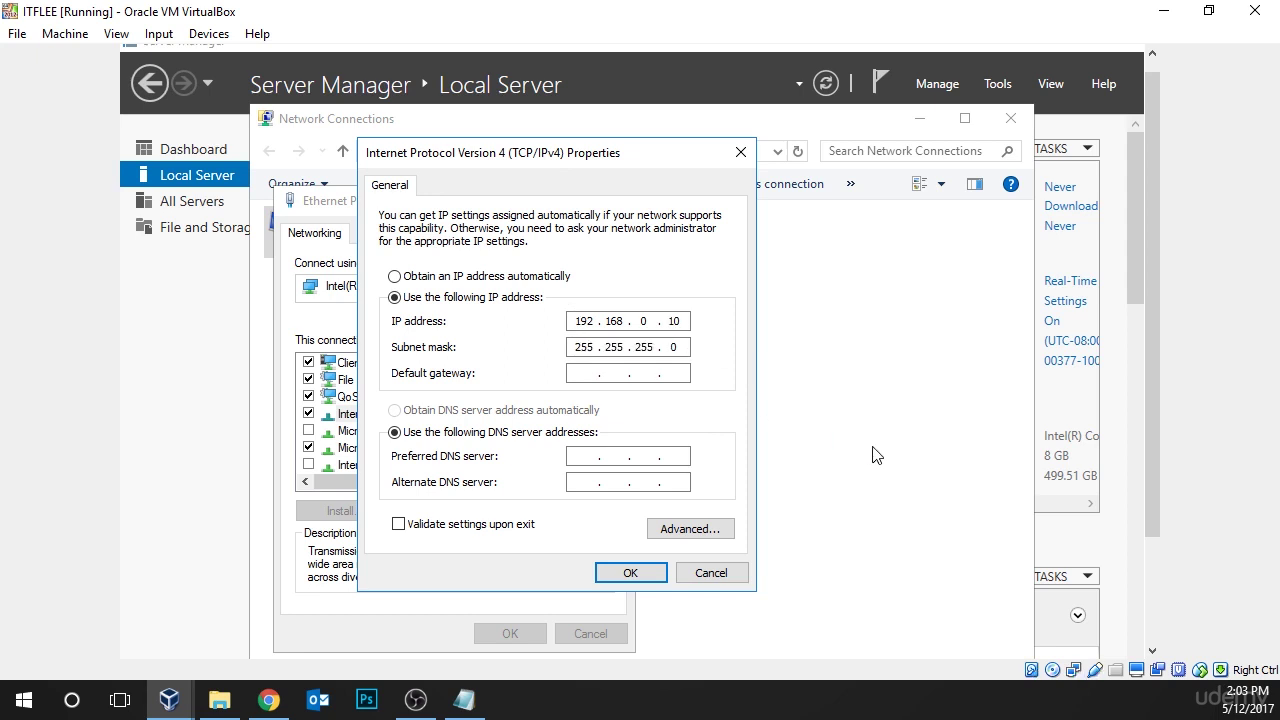
# Set the default gateway to 192.168.0.1, the preferred DNS server to 127.0.0.1 and the alternate DNS server to 8.8.8.8
pyautogui.write('2 . 168')
pyautogui.press('Tab')
pyautogui.press('Tab')
pyautogui.write('127 . 0 .')
pyautogui.write('.8')
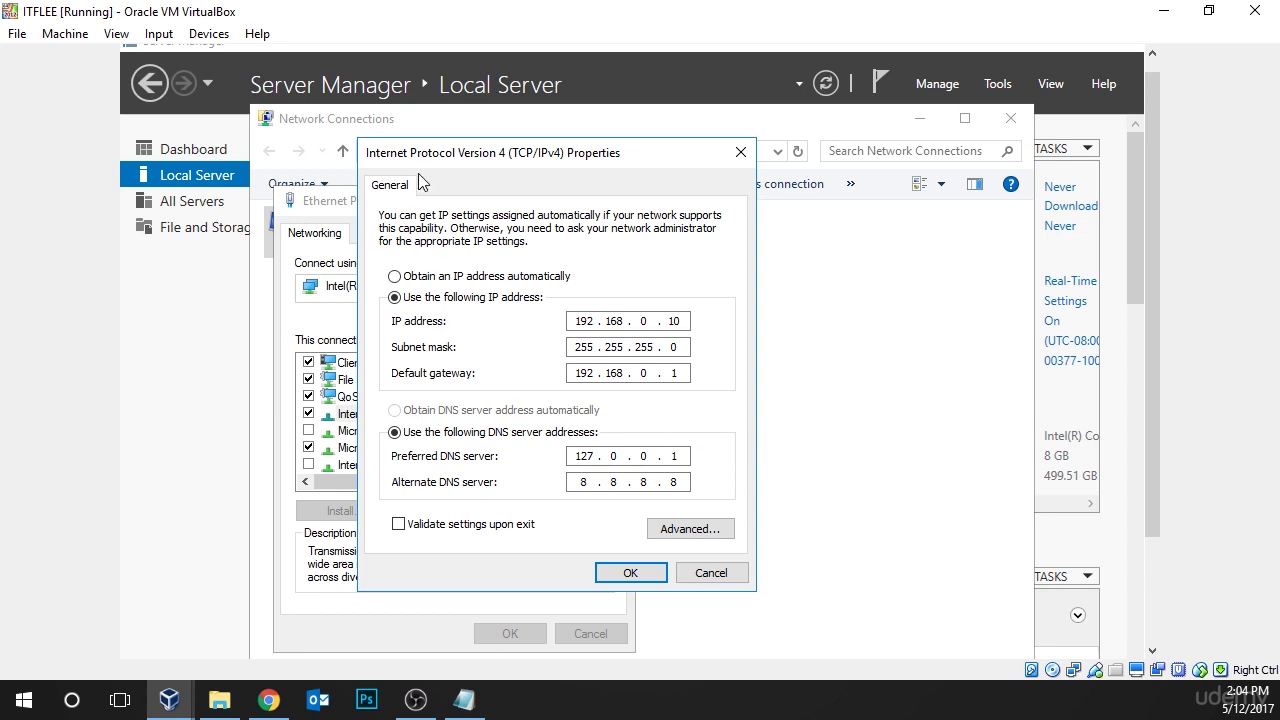
# Accept the IPv4 settings and close the Ethernet properties and Network Connections windows
pyautogui.click(633, 570)
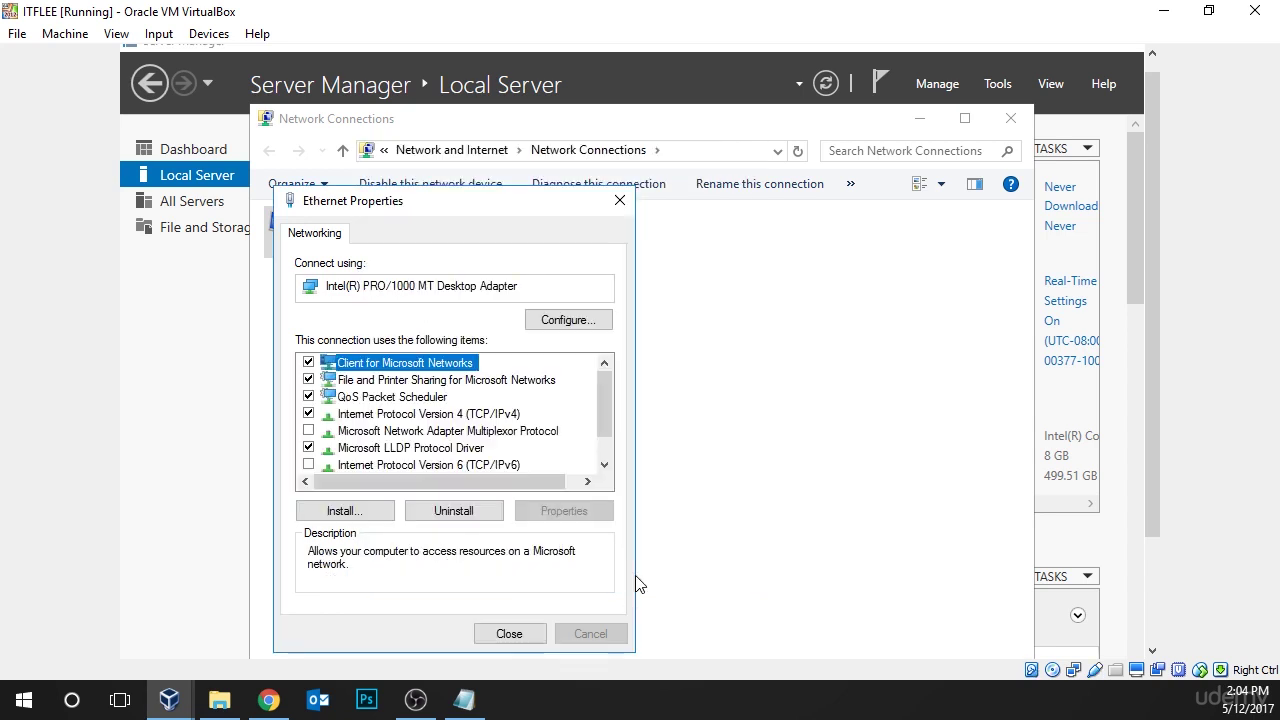
pyautogui.click(509, 634)
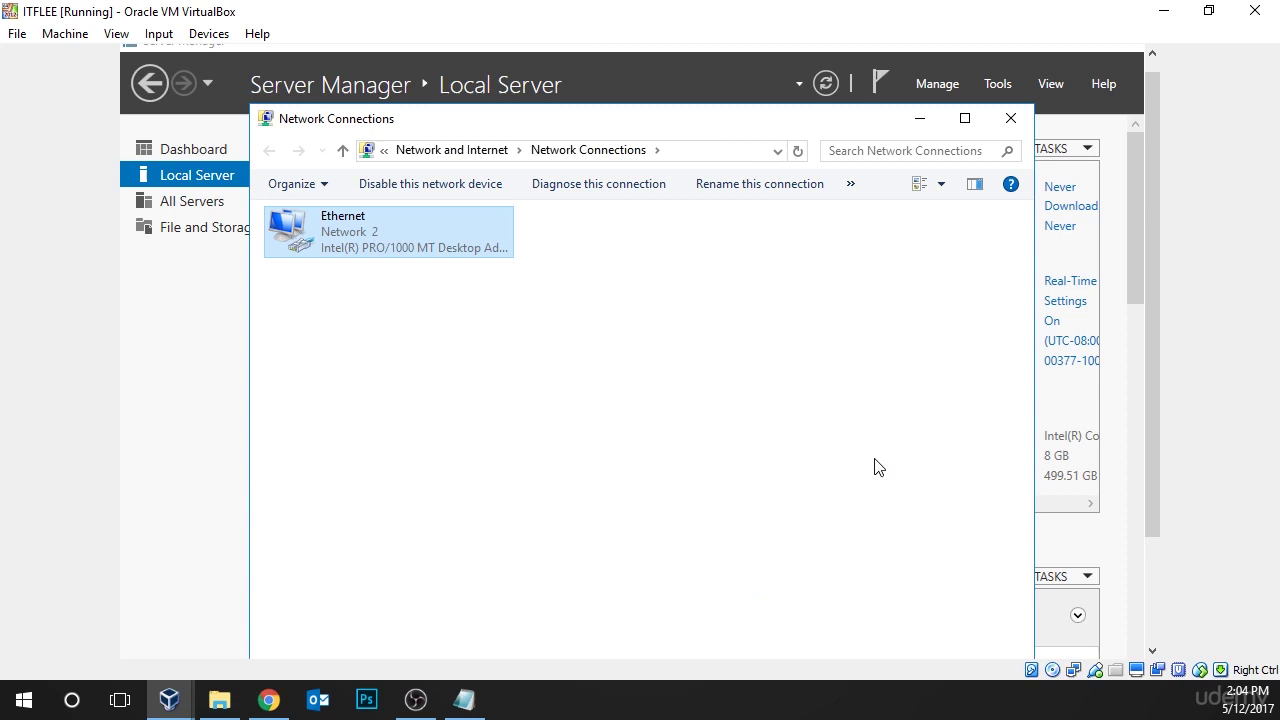
pyautogui.click(928, 376)
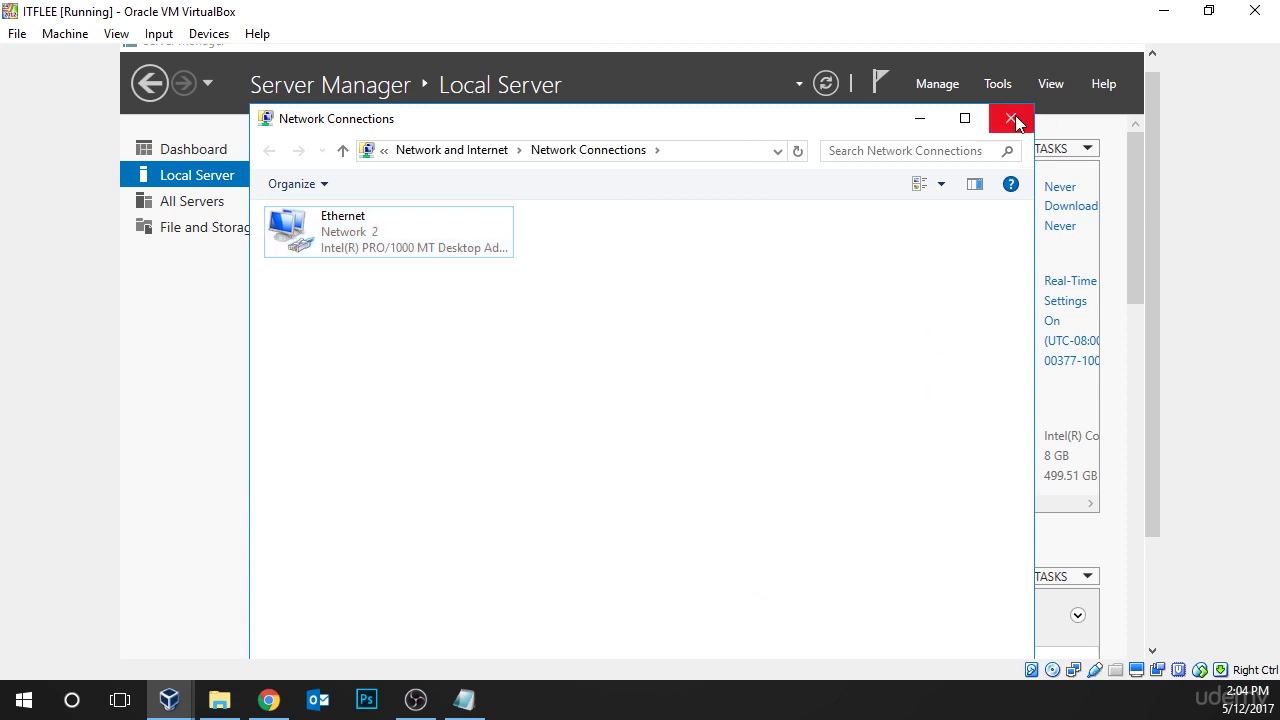
pyautogui.click(1011, 119)
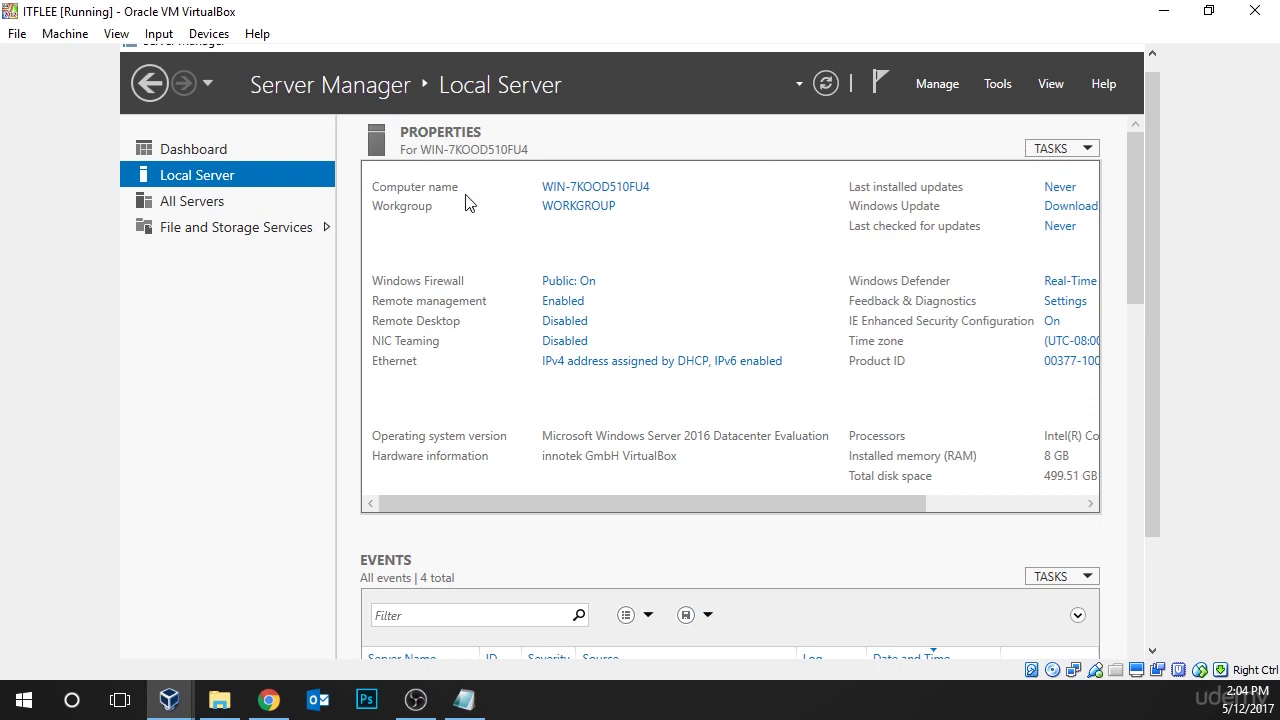
# Rename the local server's computer as ITFDC01, keeping it in WORKGROUP, and restart it immediately
pyautogui.click(594, 189)
pyautogui.click(569, 378)
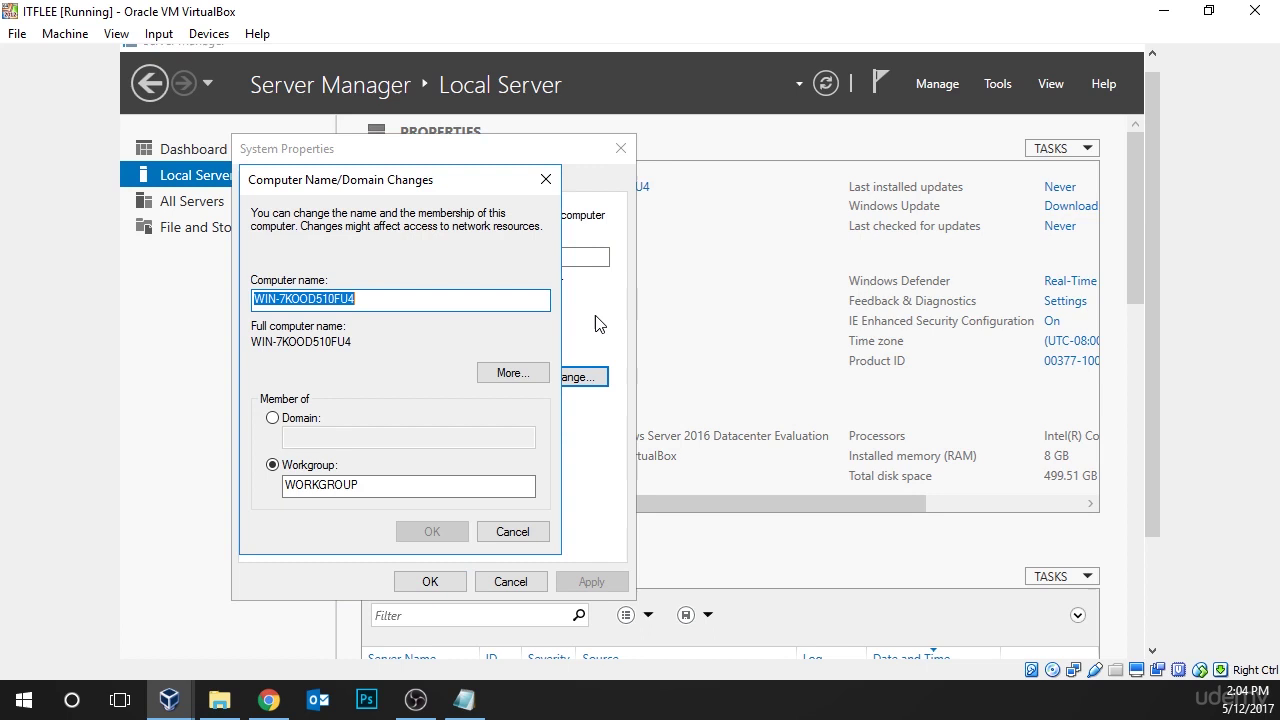
pyautogui.write('ITFDC01')
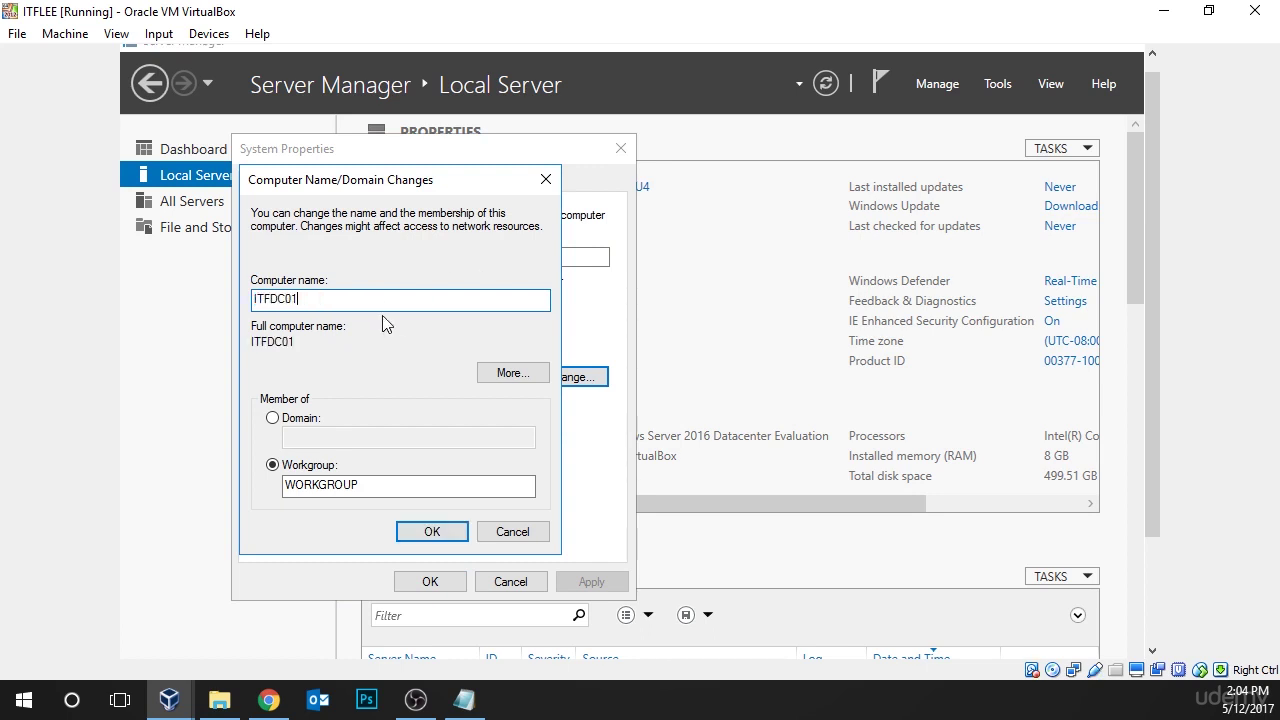
pyautogui.moveTo(277, 302)
pyautogui.mouseDown()
pyautogui.moveTo(244, 310)
pyautogui.moveTo(278, 303)
pyautogui.mouseUp()
pyautogui.click(329, 300)
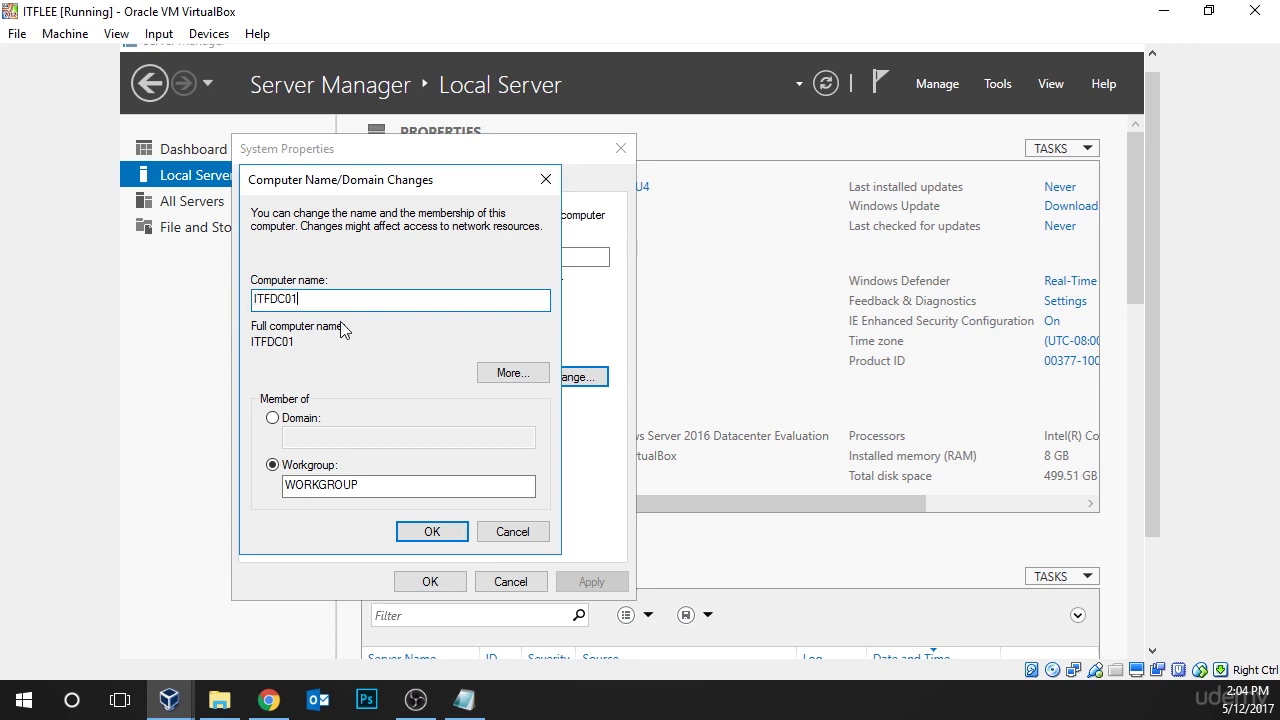
pyautogui.click(427, 536)
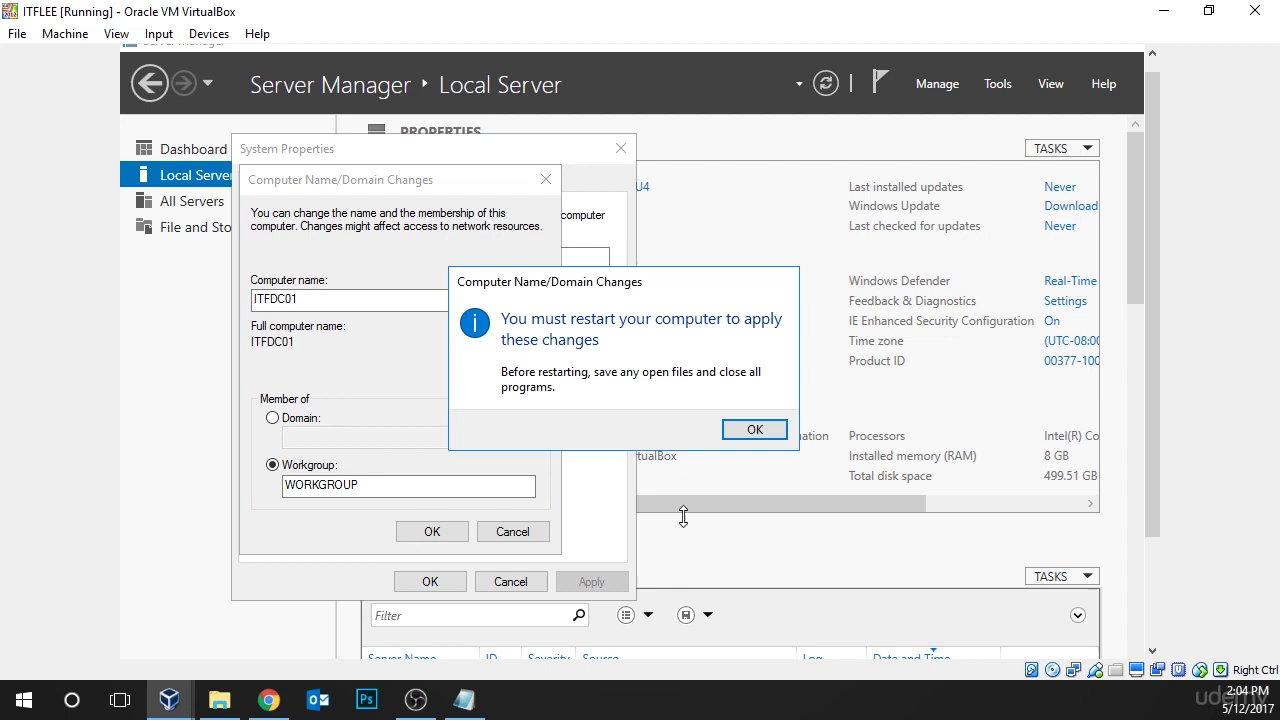
pyautogui.click(754, 428)
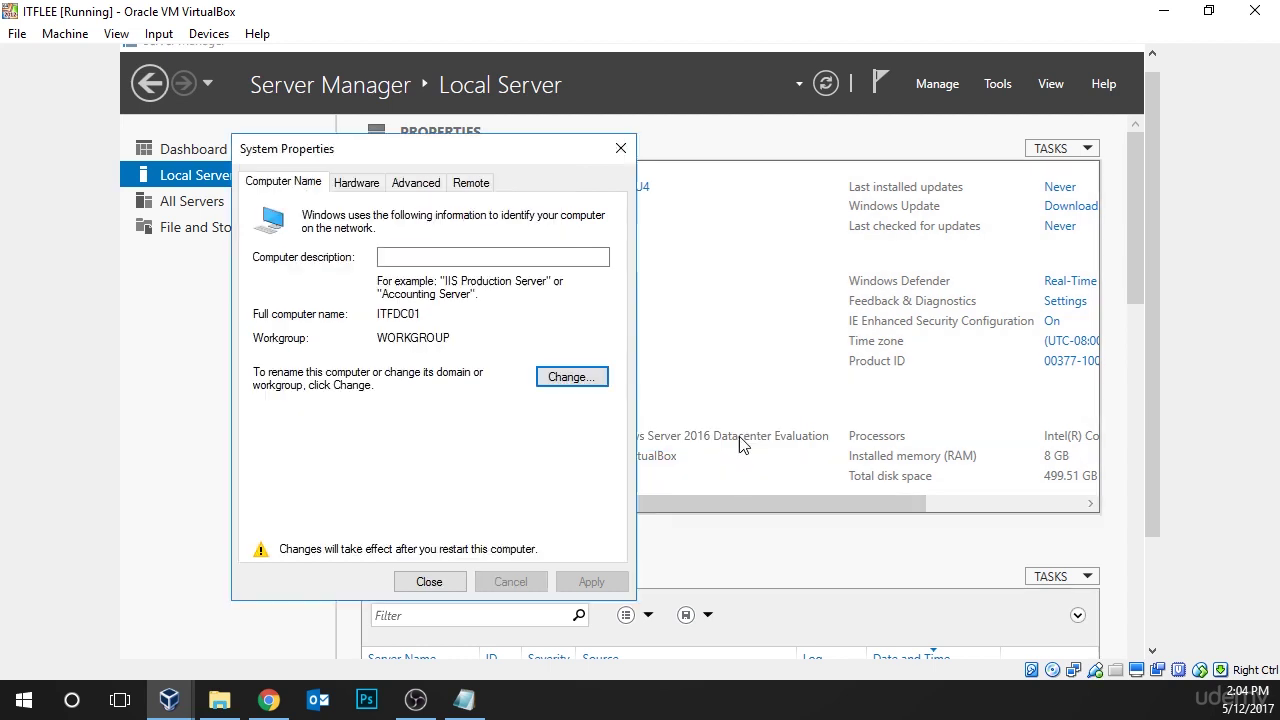
pyautogui.click(432, 587)
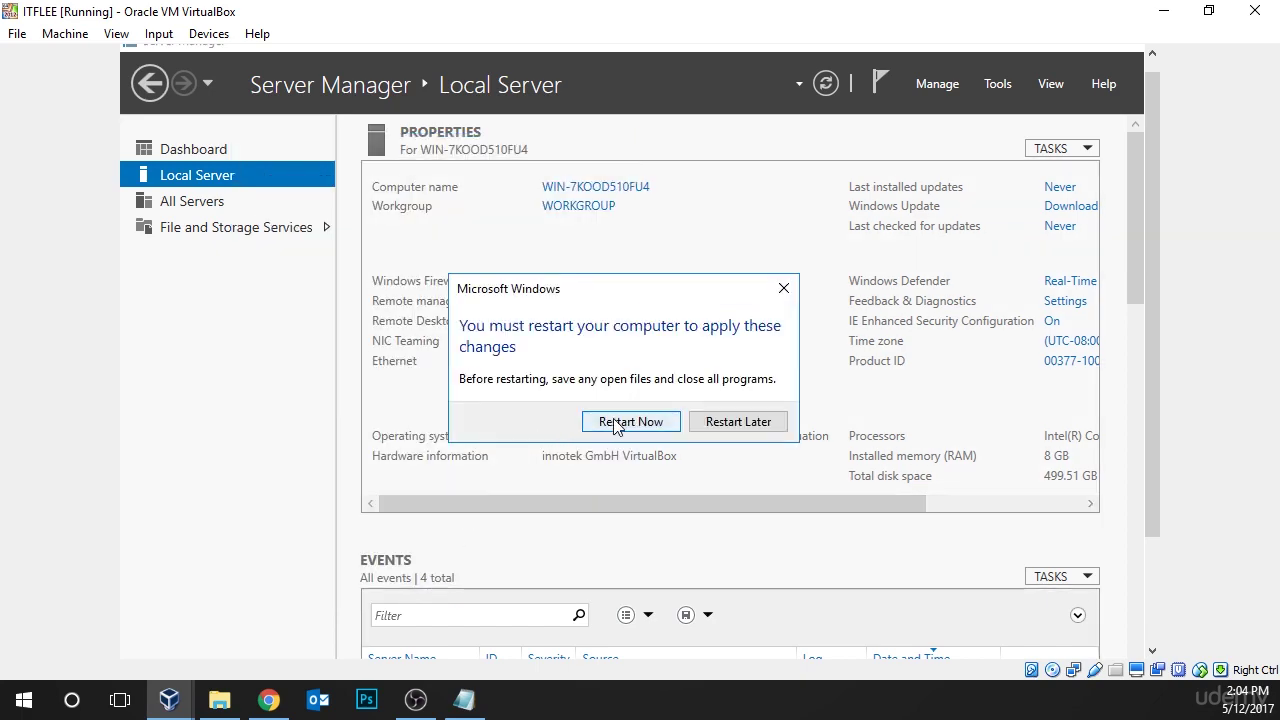
pyautogui.click(630, 421)
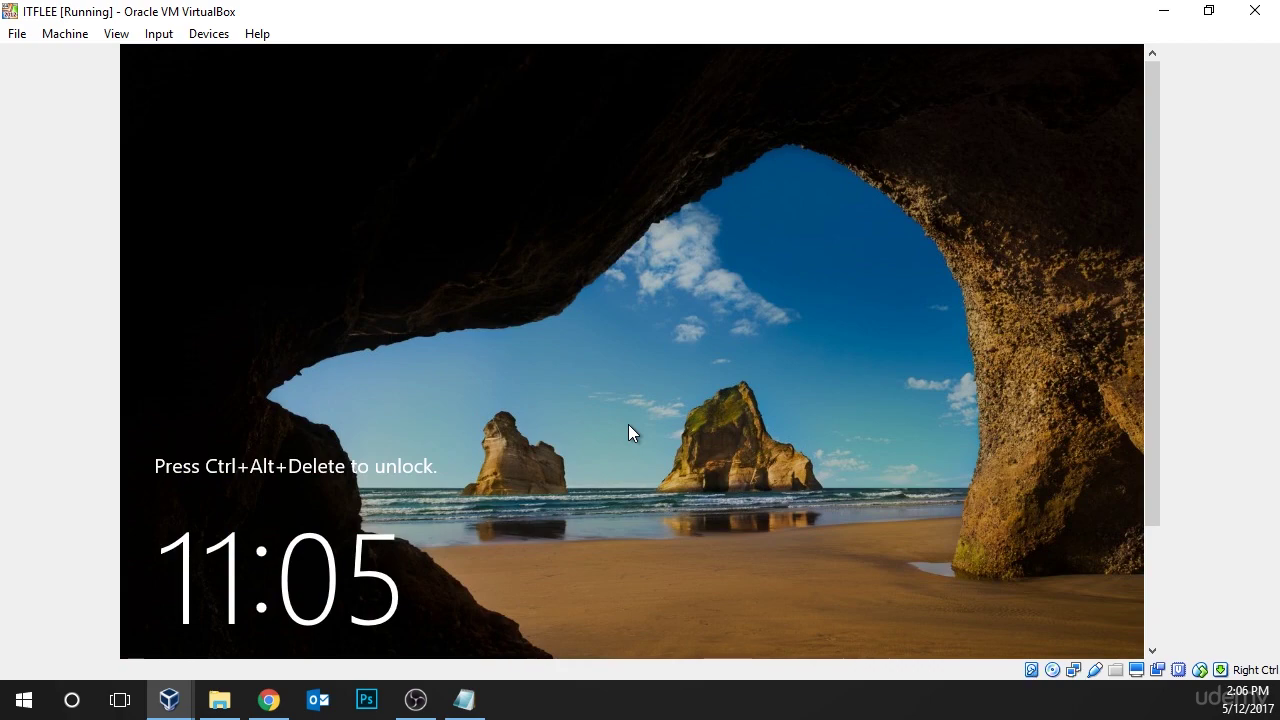
# Unlock the restarted server and sign in to the Administrator account with its password
pyautogui.hotkey('ctrl', 'alt', 'Delete')
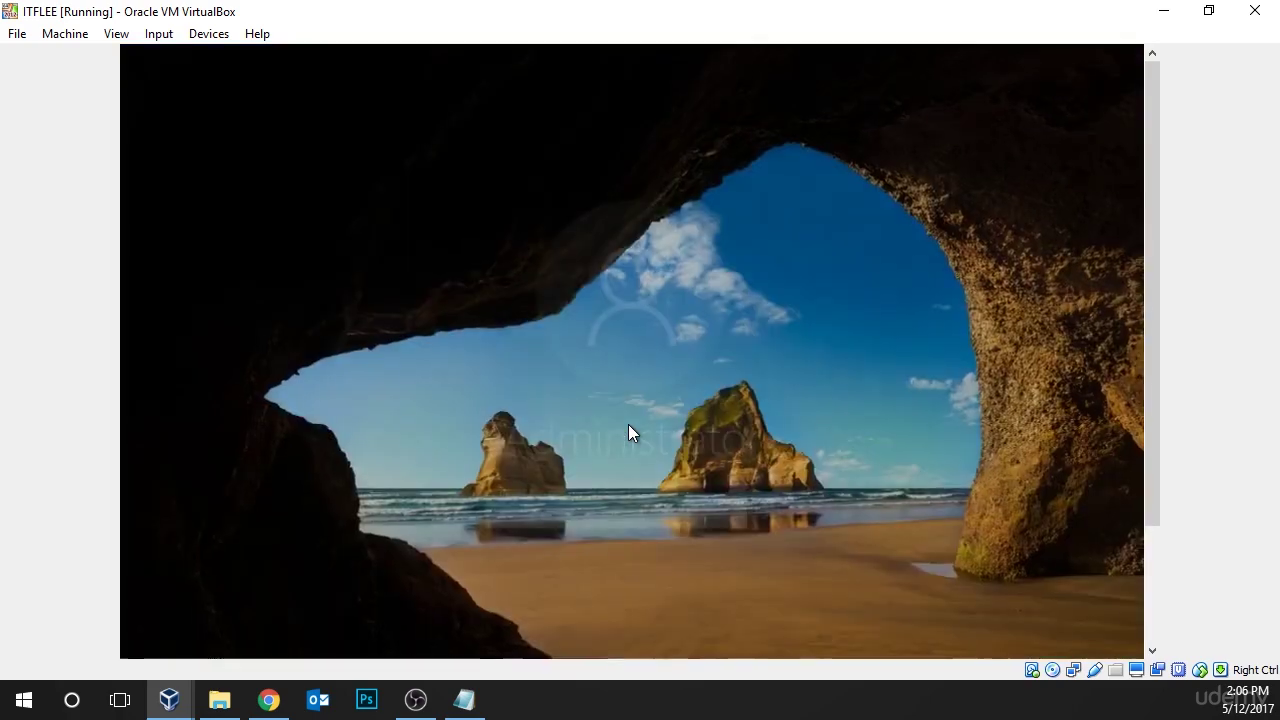
pyautogui.write('*********')
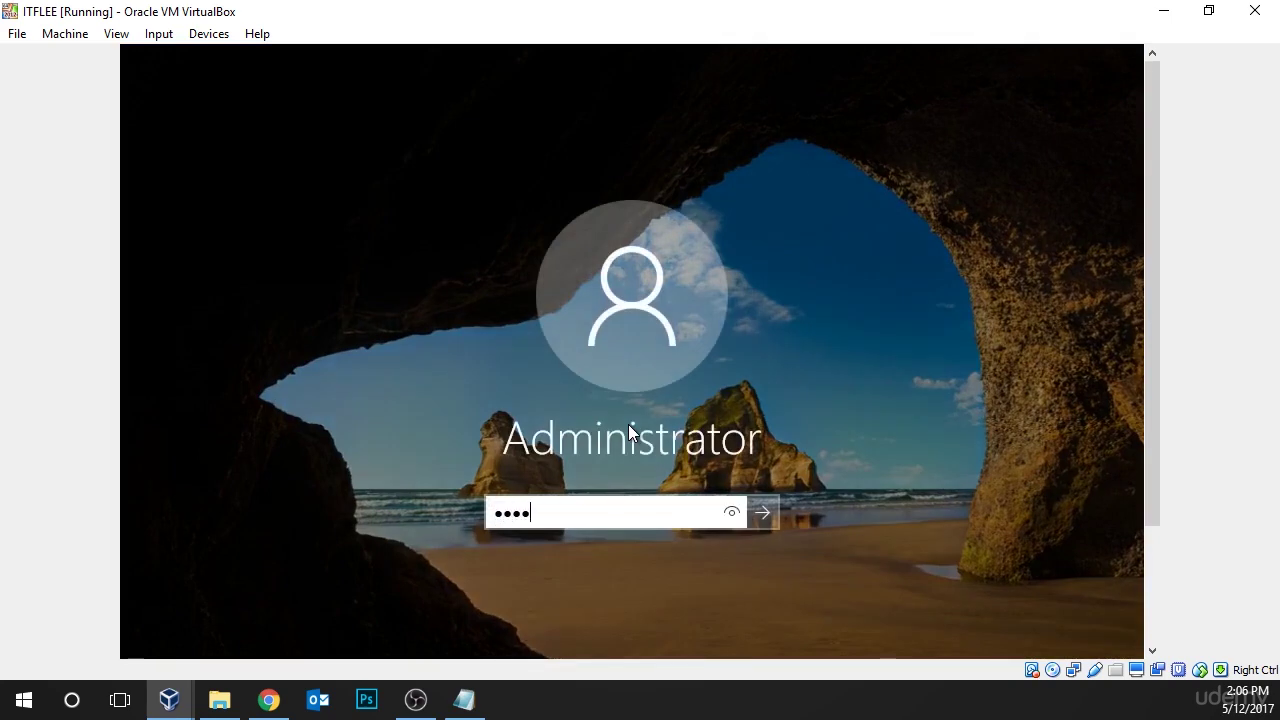
pyautogui.write('*')
pyautogui.press('Return')
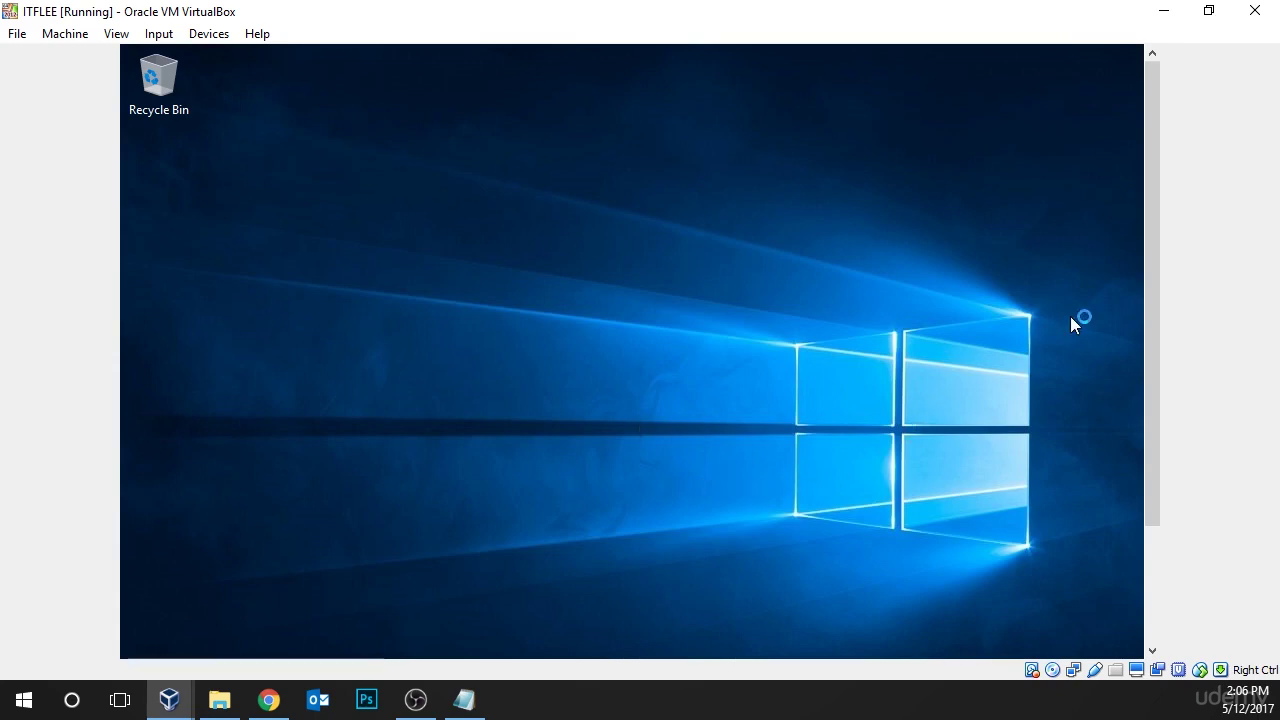
pyautogui.moveTo(1152, 258); pyautogui.dragTo(1110, 227)
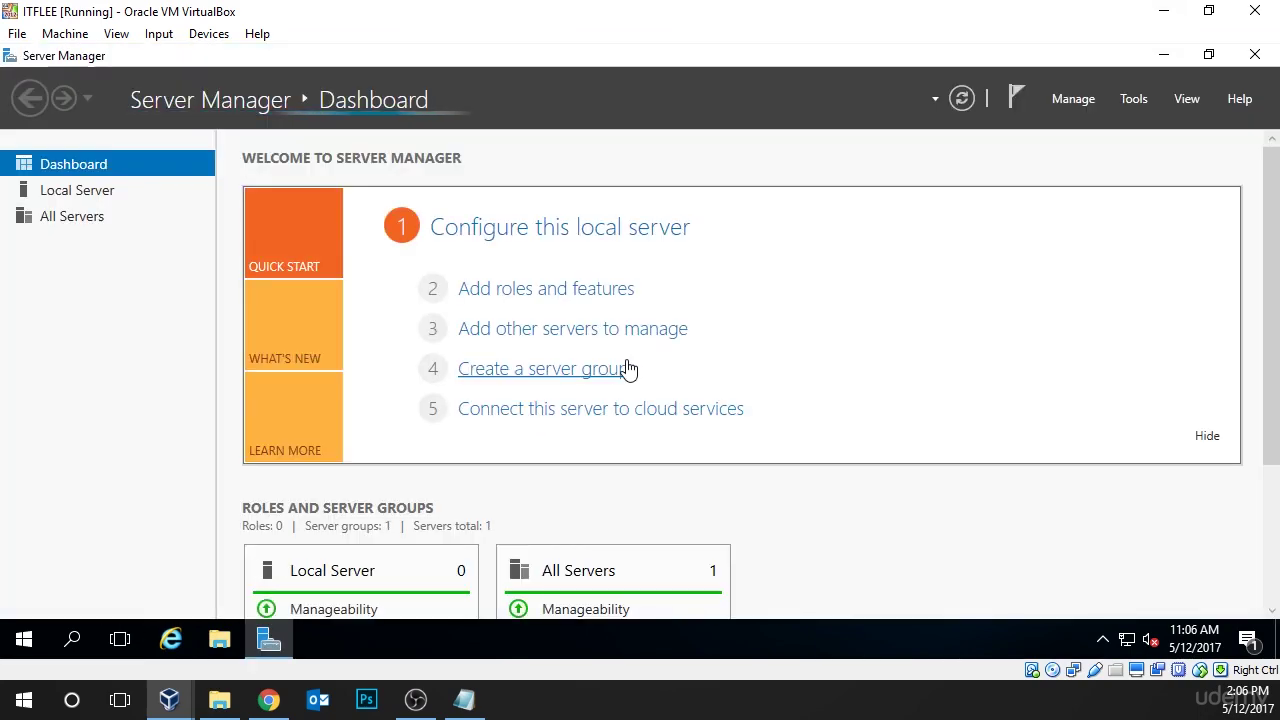
# Switch the virtual machine to full-screen mode and view the available Machine commands
pyautogui.press('Control_R+f')
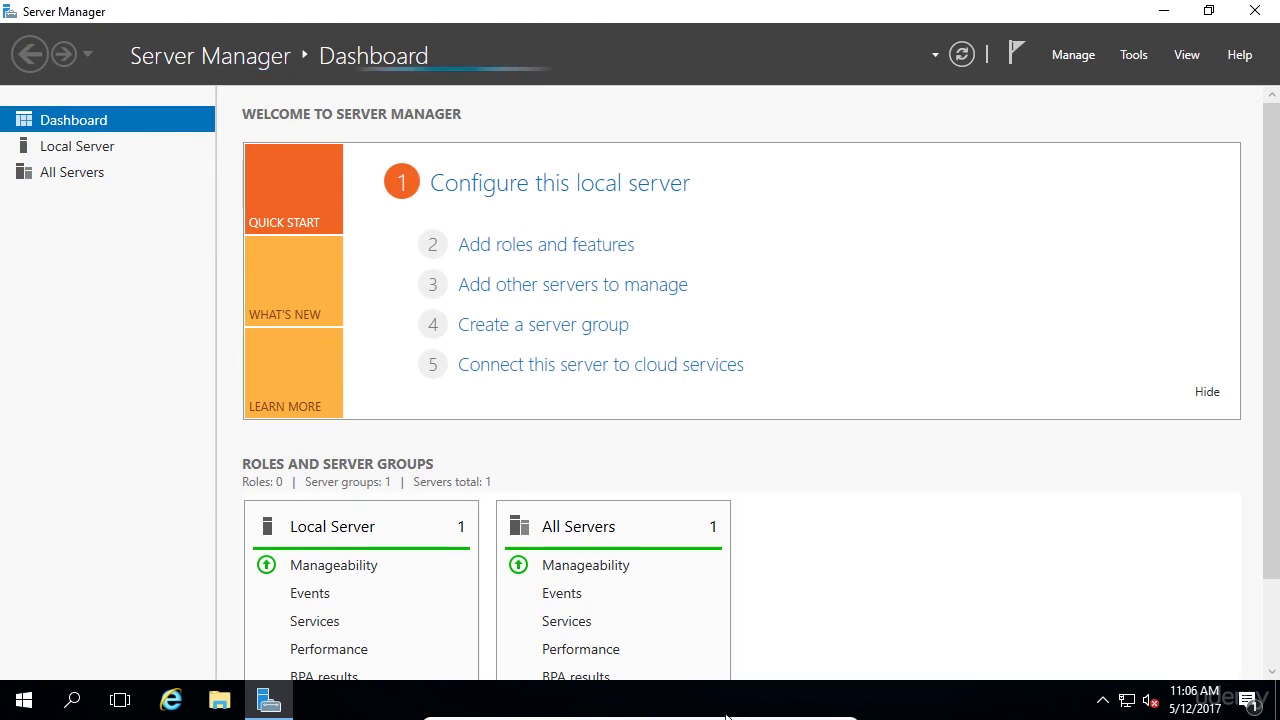
pyautogui.moveTo(726, 716)
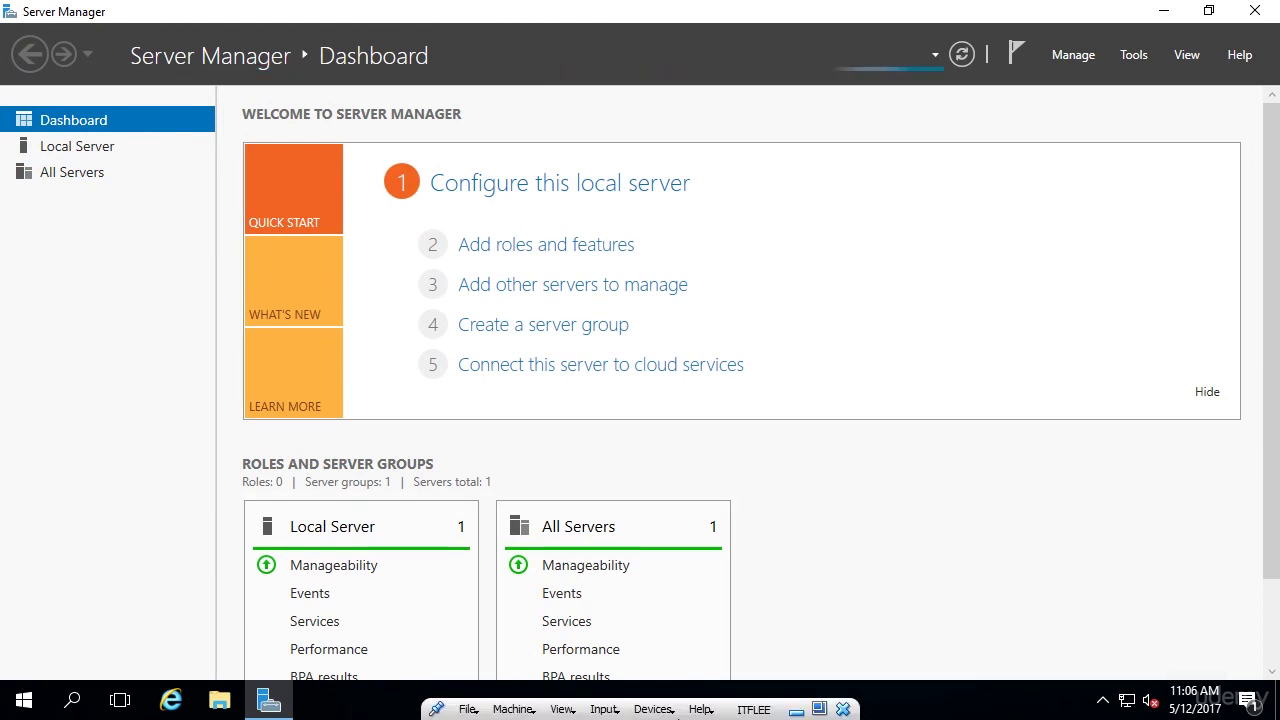
pyautogui.click(513, 709)
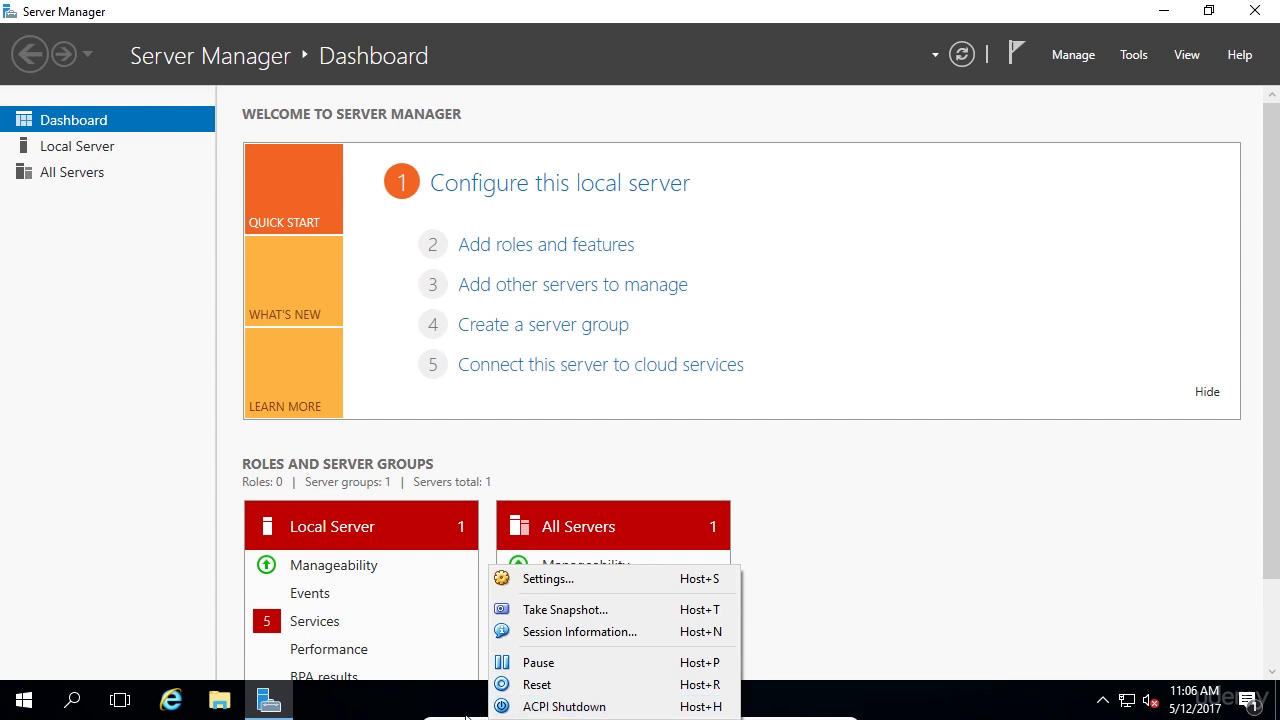
pyautogui.click(458, 694)
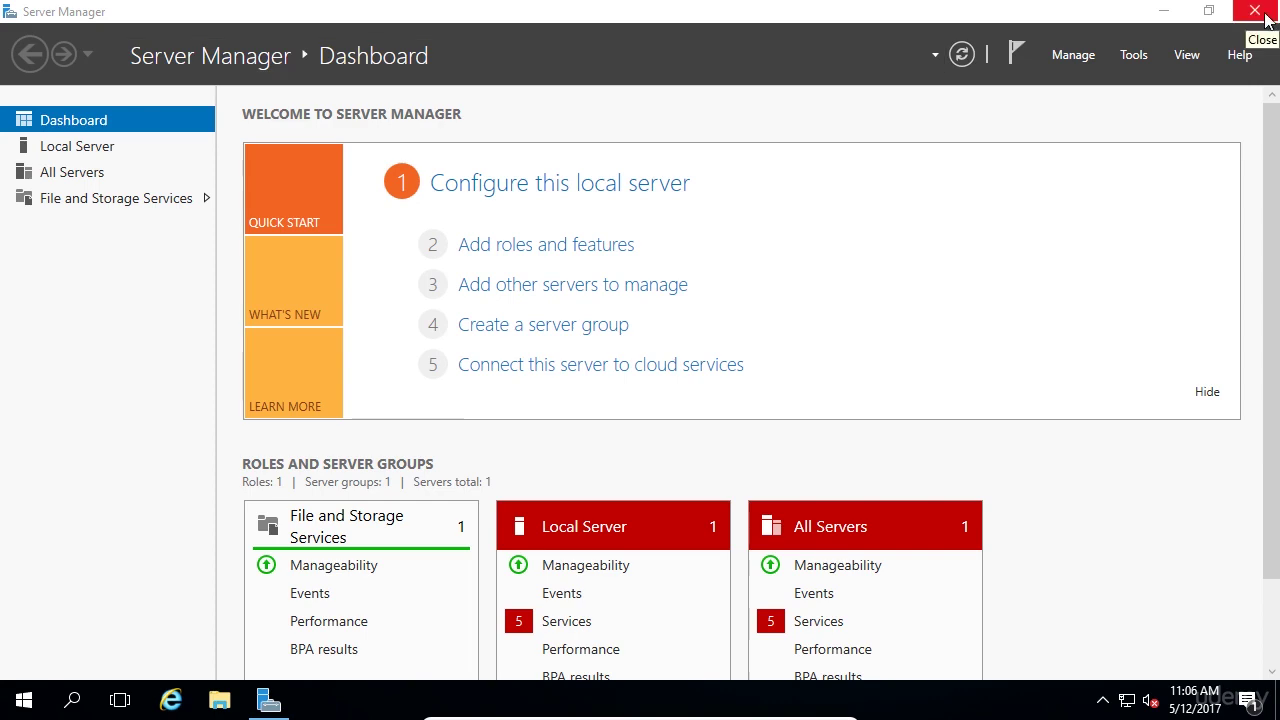
# Leave and re-enter the virtual machine's full-screen mode, and close Server Manager
pyautogui.press('Control_R+f')
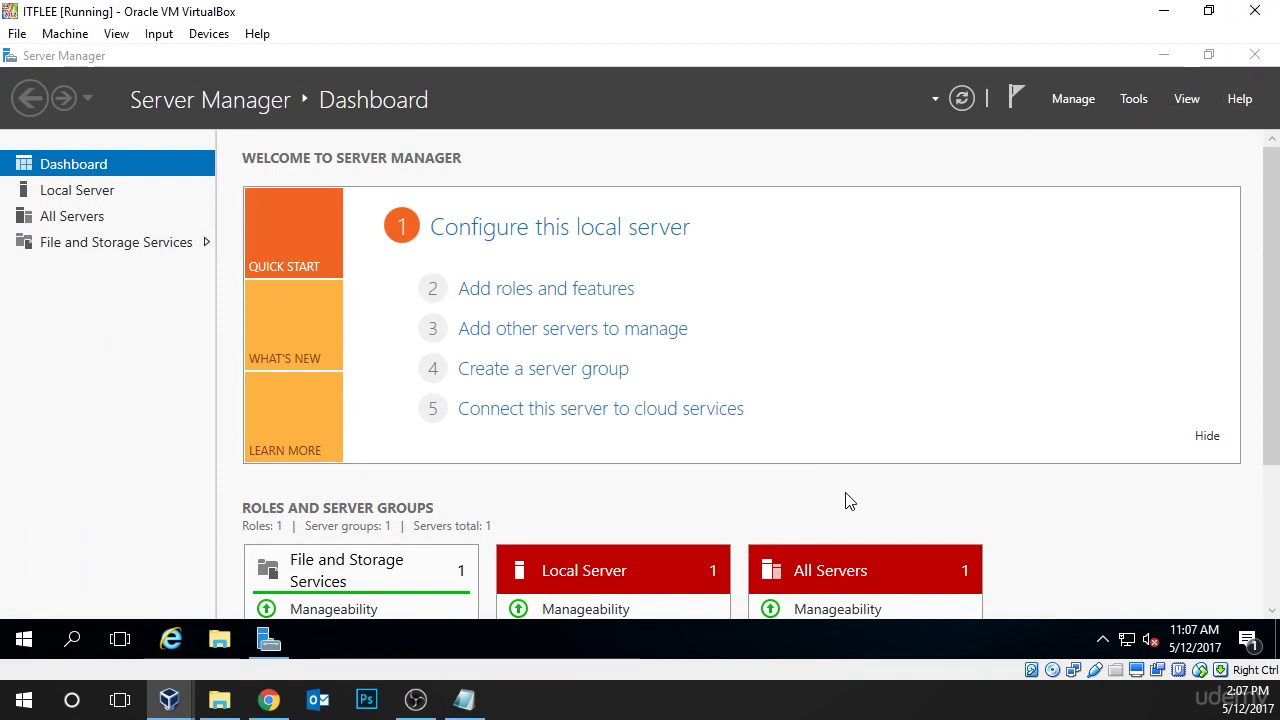
pyautogui.hotkey('ctrl', 'f')
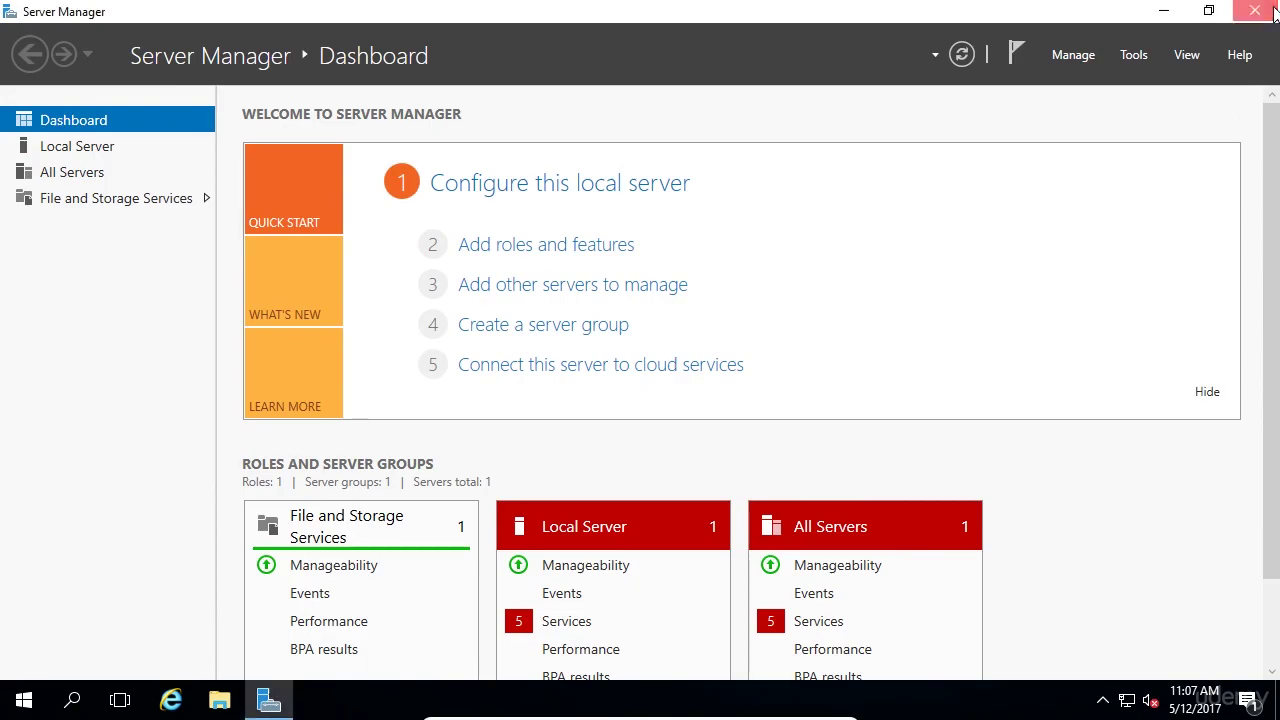
pyautogui.click(1273, 10)
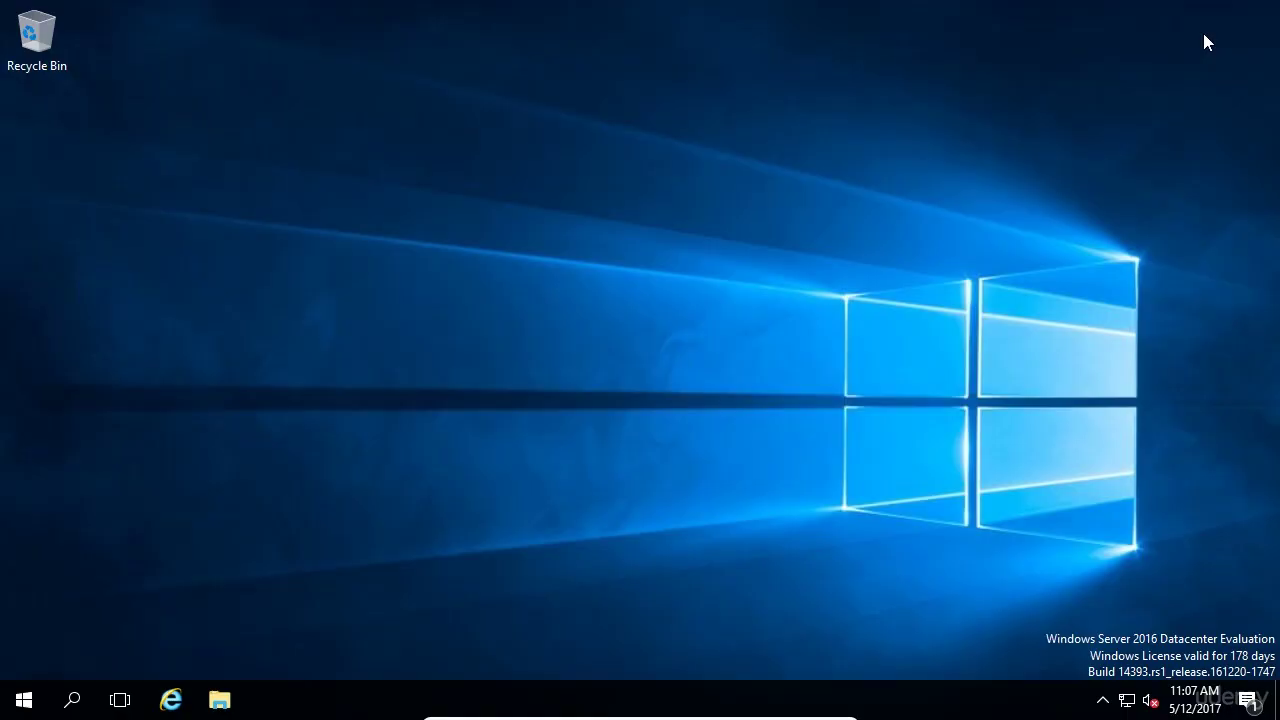
# Search the server for cmd and pin Command Prompt to the taskbar
pyautogui.click(16, 698)
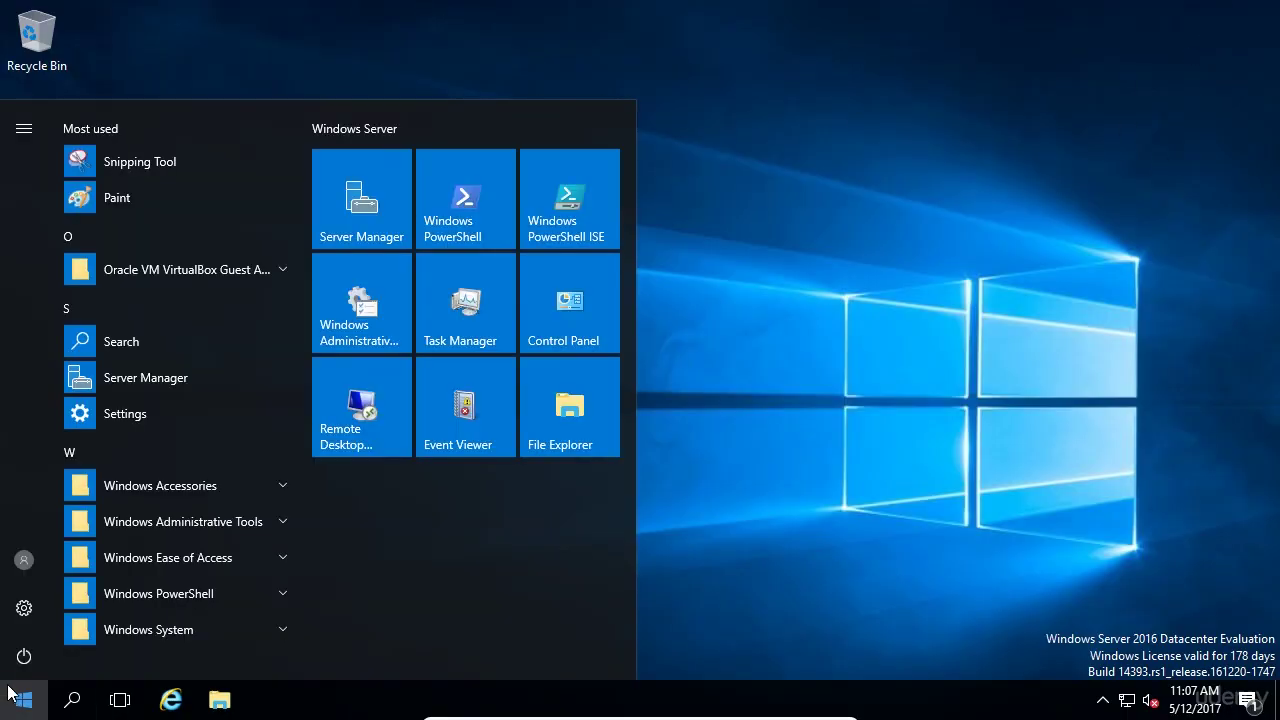
pyautogui.click(9, 690)
pyautogui.write('cmd')
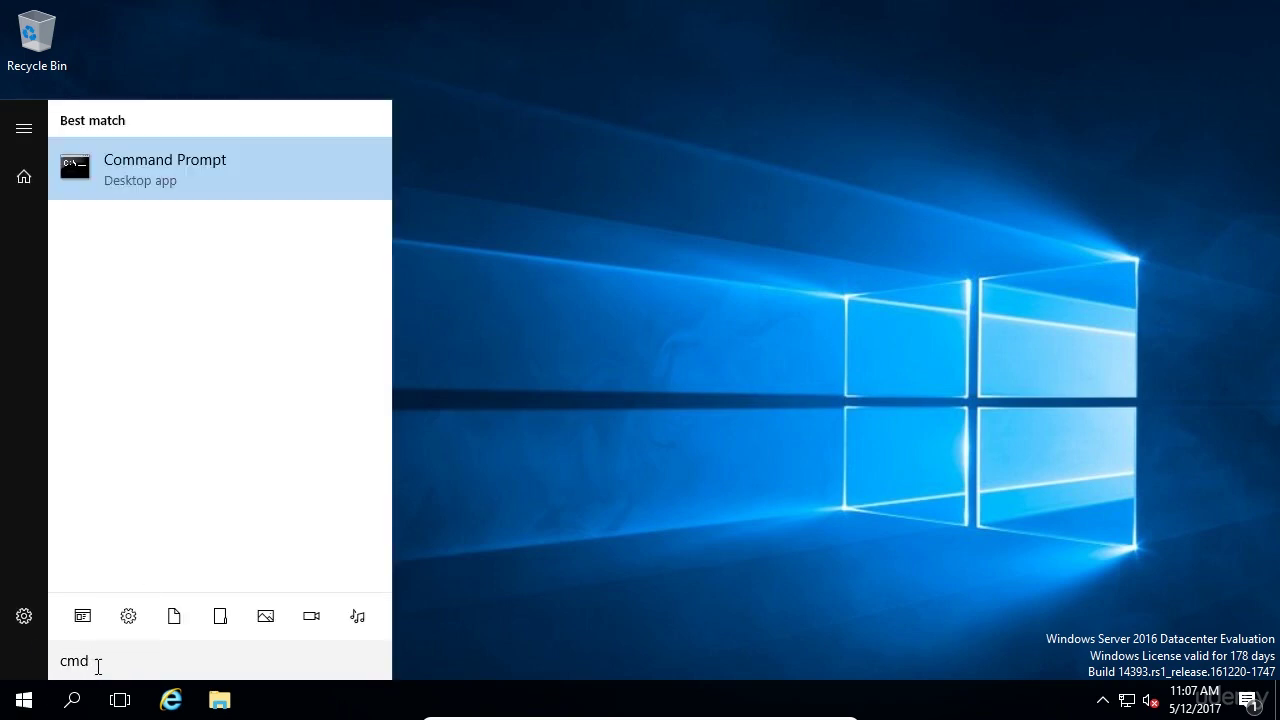
pyautogui.moveTo(98, 666); pyautogui.dragTo(67, 664)
pyautogui.rightClick(200, 173)
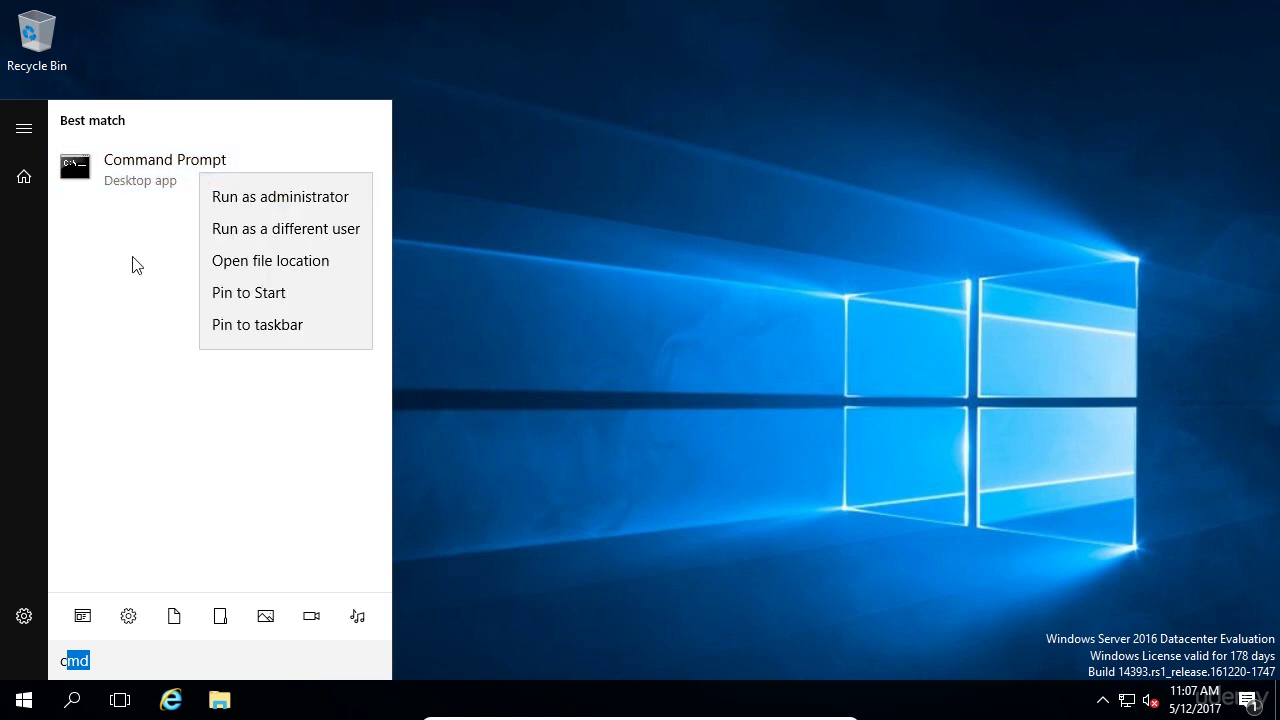
pyautogui.click(256, 325)
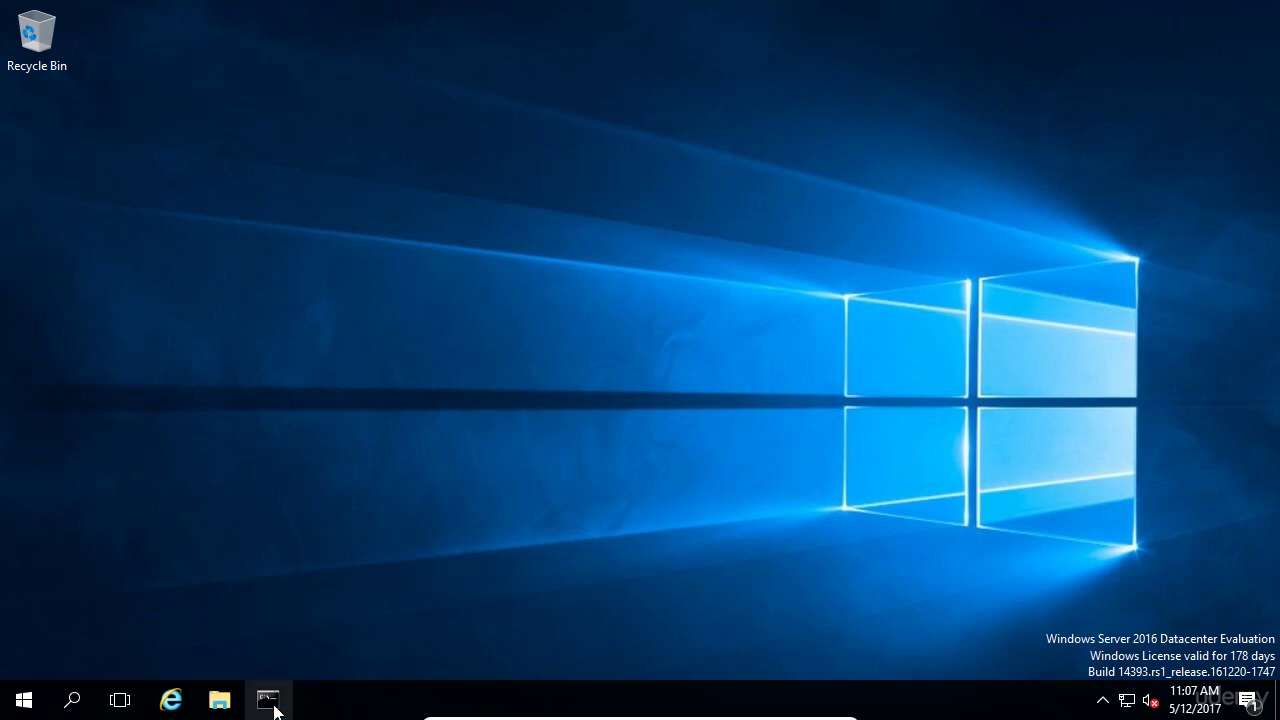
# Open Command Prompt and test the internet connection with ping google.com
pyautogui.click(273, 705)
pyautogui.write('ping google.com')
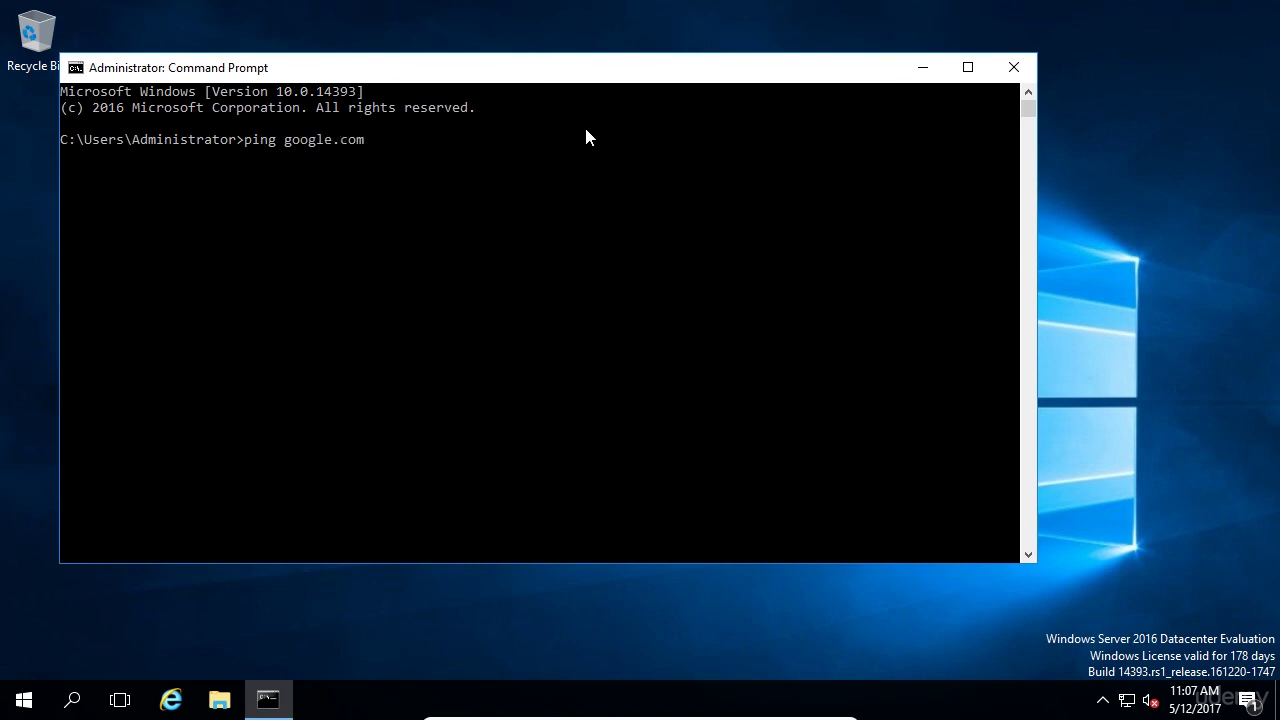
pyautogui.press('Return')
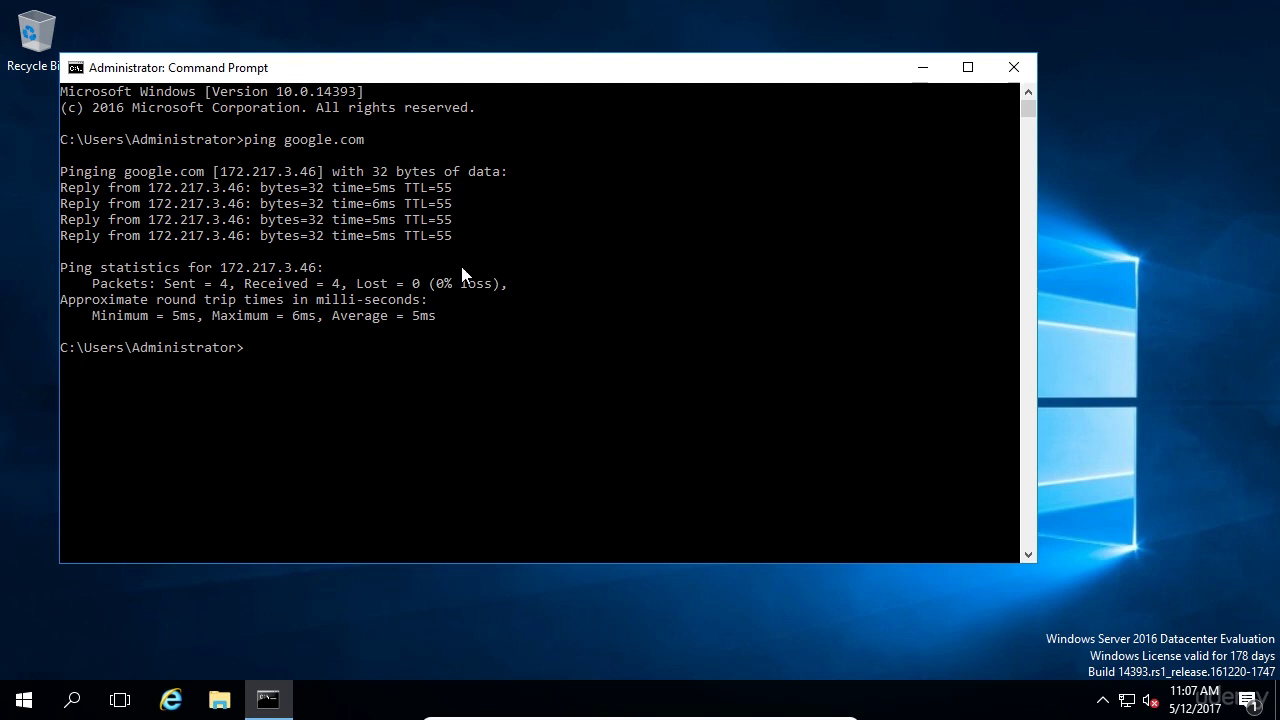
# Run ipconfig and check the Ethernet adapter's IPv4 address, subnet mask and default gateway
pyautogui.write('ipconfig')
pyautogui.press('Return')
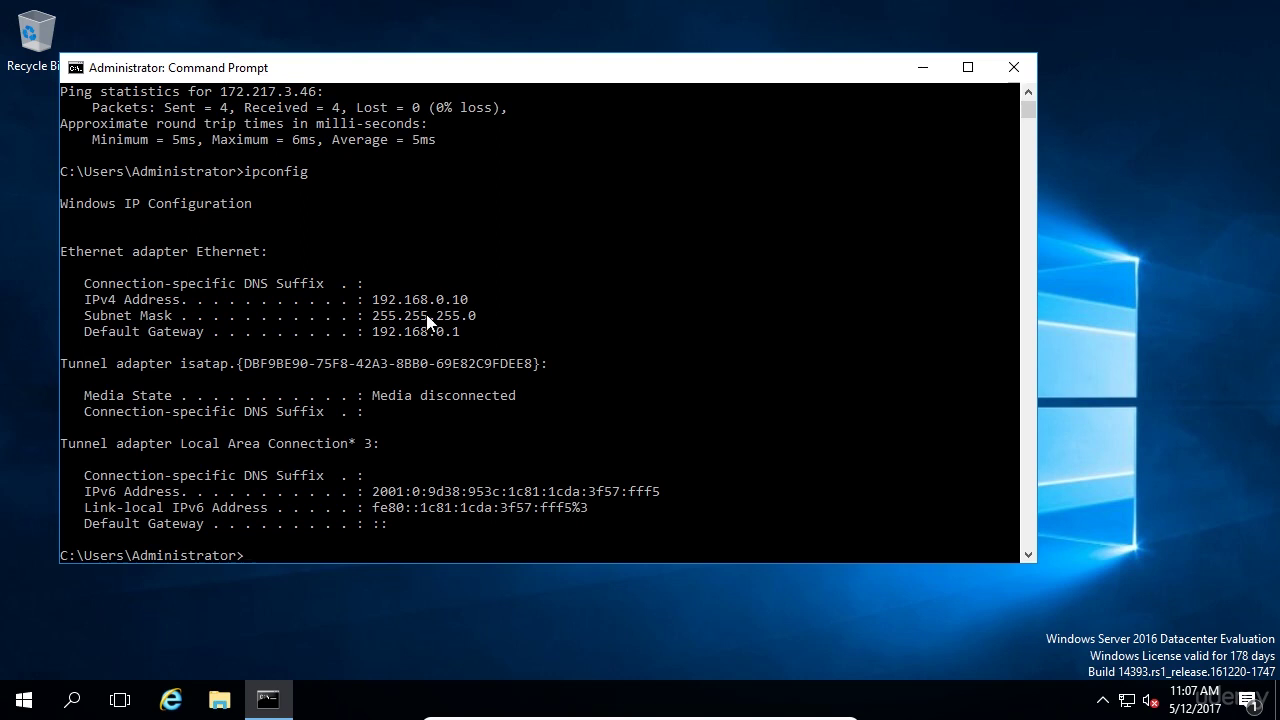
pyautogui.moveTo(376, 302); pyautogui.dragTo(392, 307)
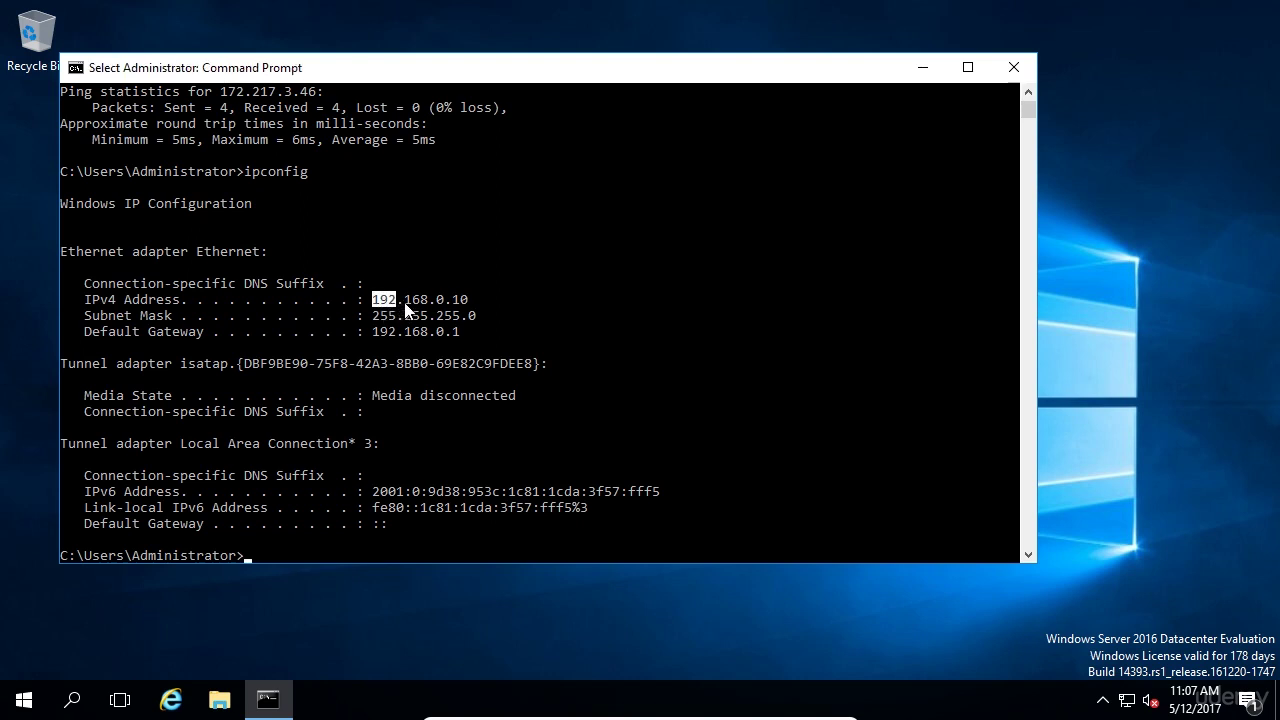
pyautogui.click(464, 301)
pyautogui.click(494, 299)
pyautogui.moveTo(447, 303); pyautogui.dragTo(373, 302)
pyautogui.click(496, 316)
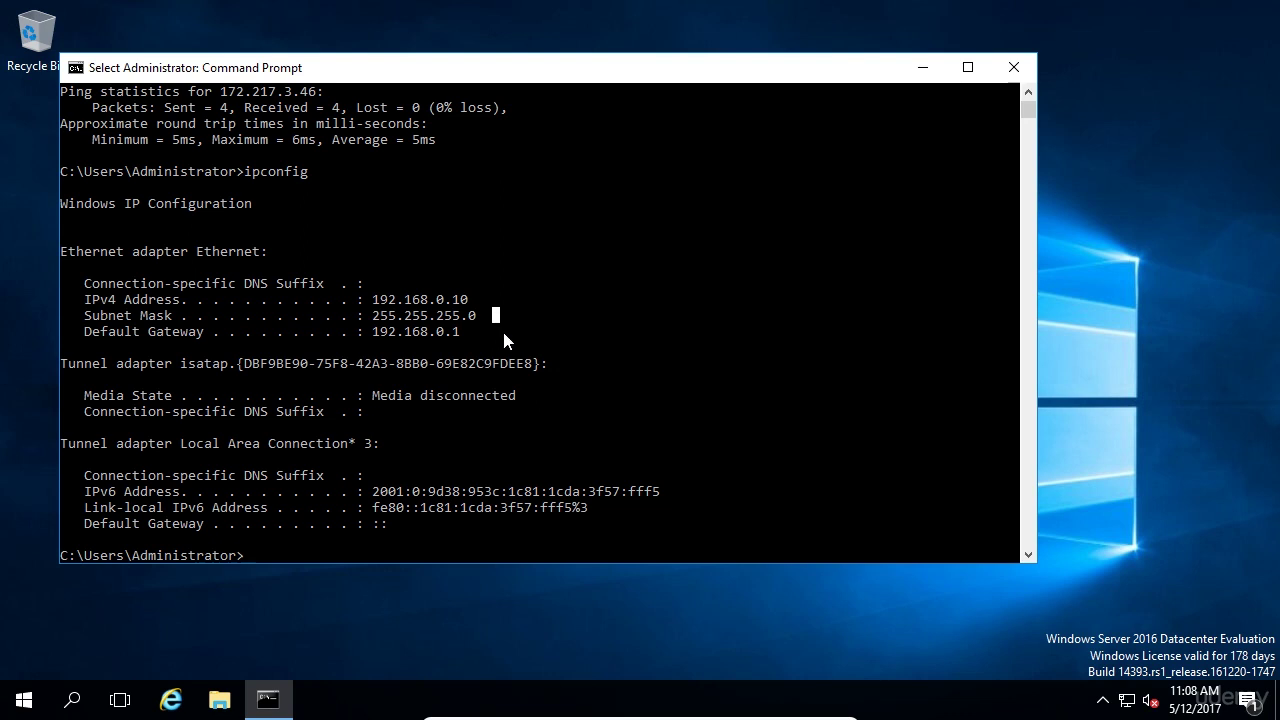